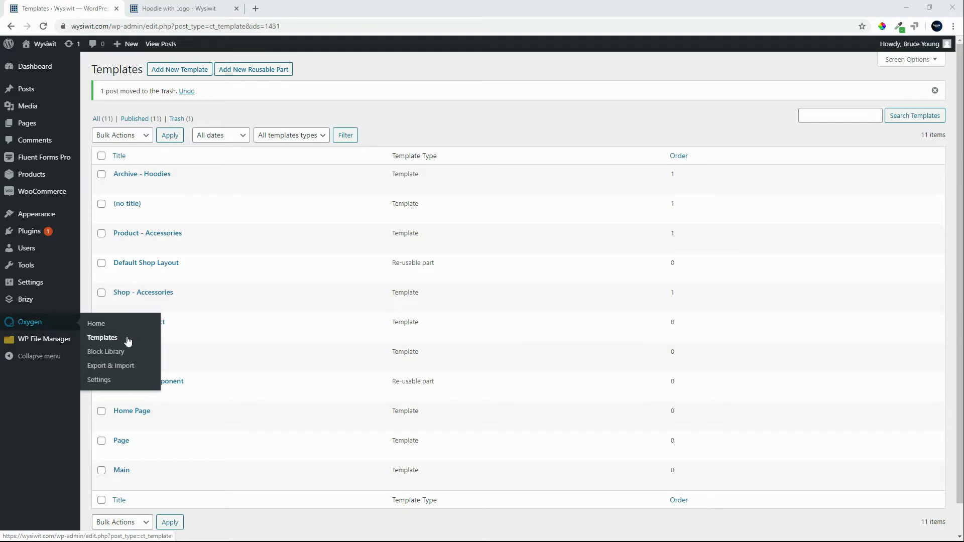
# Step: Create a new template titled "Single - Hoodies" that inherits its design from the Main template
pyautogui.click(182, 72)
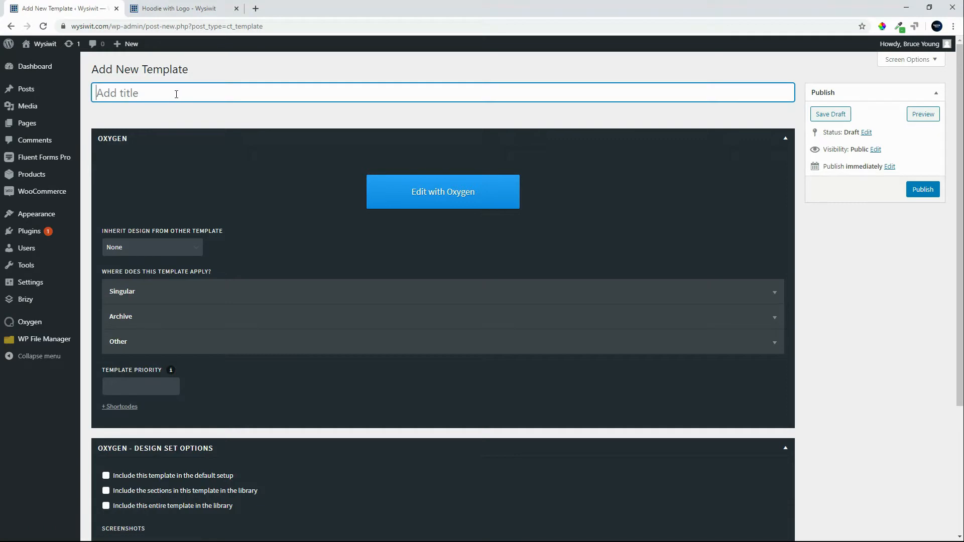
pyautogui.write('Single - Hoodies')
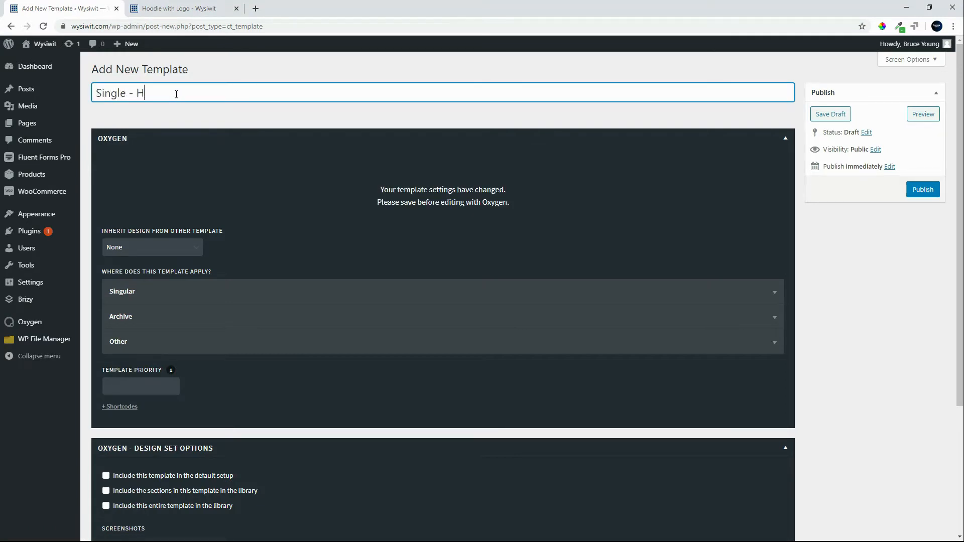
pyautogui.click(163, 249)
pyautogui.click(155, 271)
# Step: Apply the template to singular Products, only if taxonomized as Hoodies
pyautogui.click(139, 299)
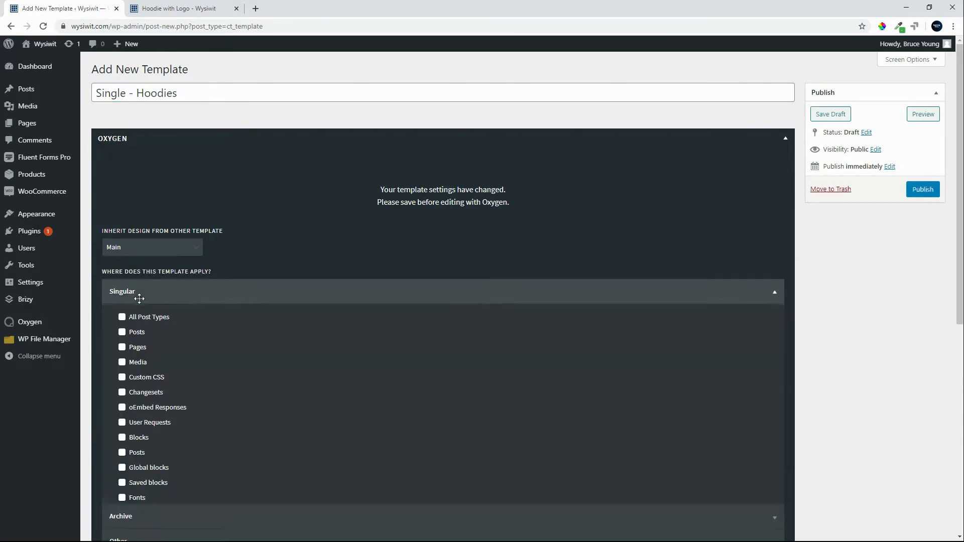
pyautogui.scroll(-3, 228, 411)
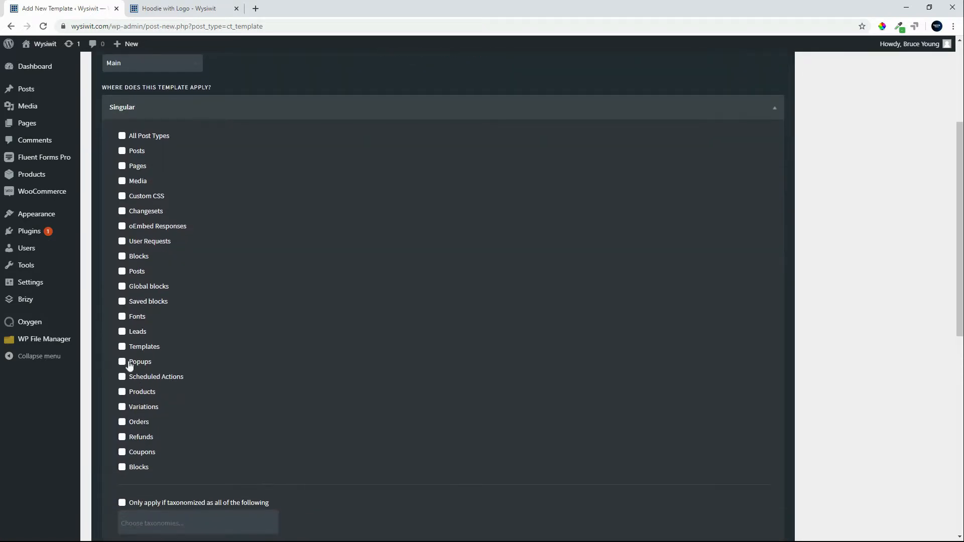
pyautogui.click(122, 392)
pyautogui.scroll(-3, 186, 402)
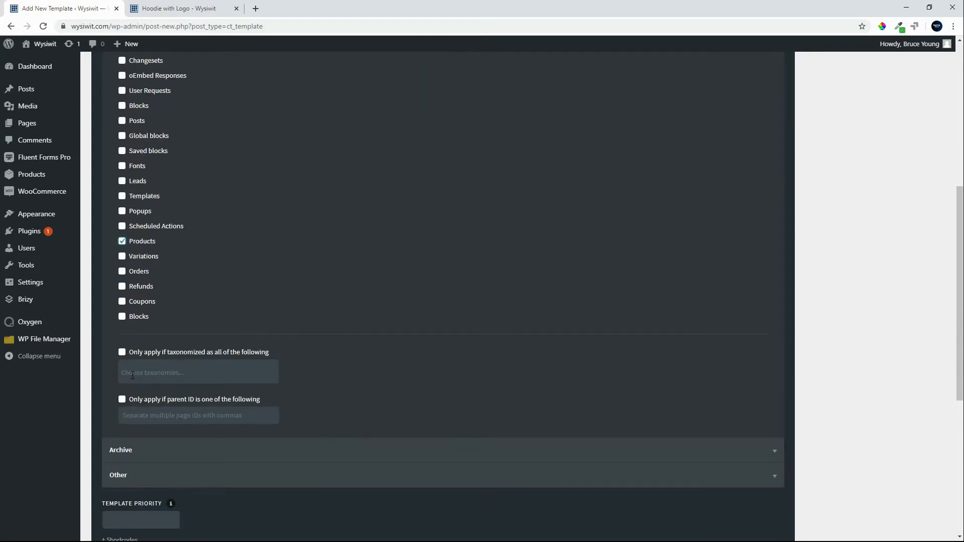
pyautogui.click(143, 373)
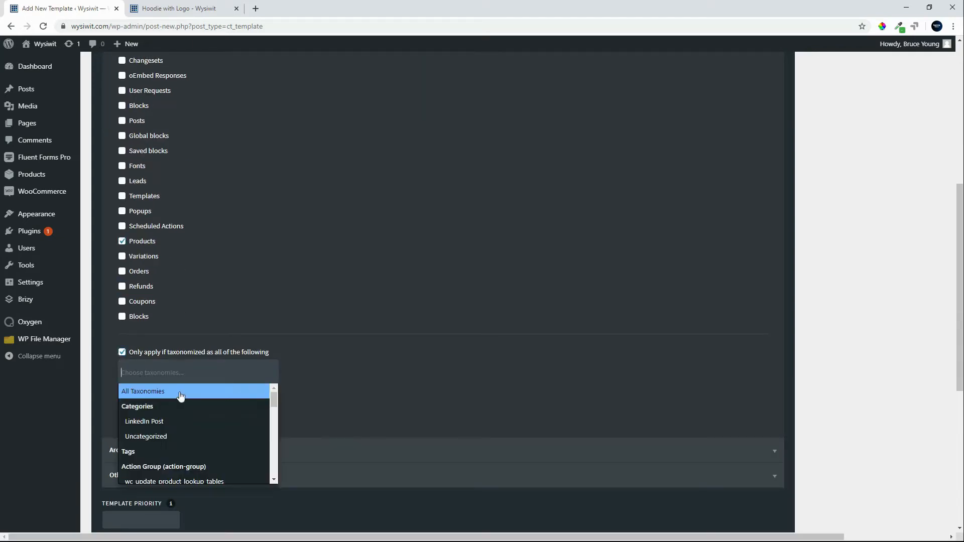
pyautogui.write('H')
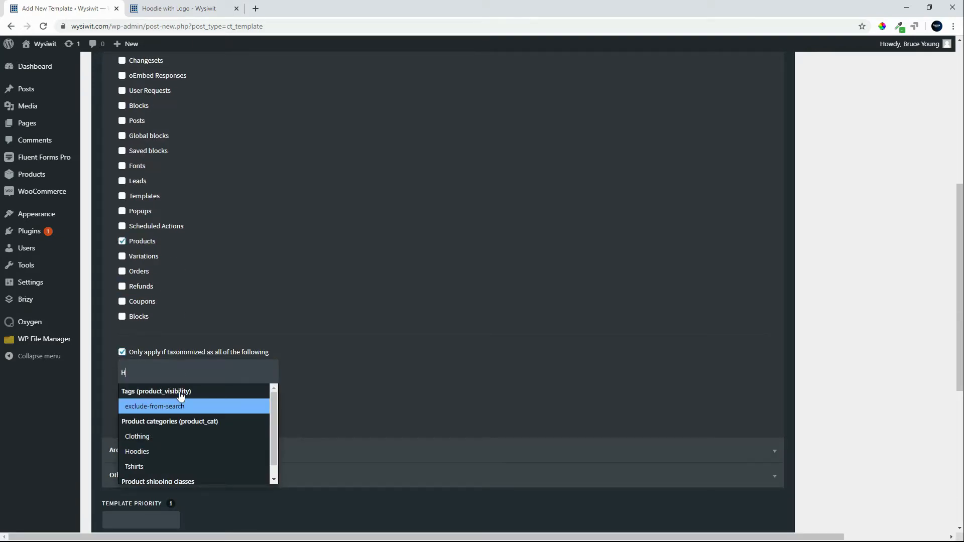
pyautogui.write('ood')
pyautogui.click(162, 407)
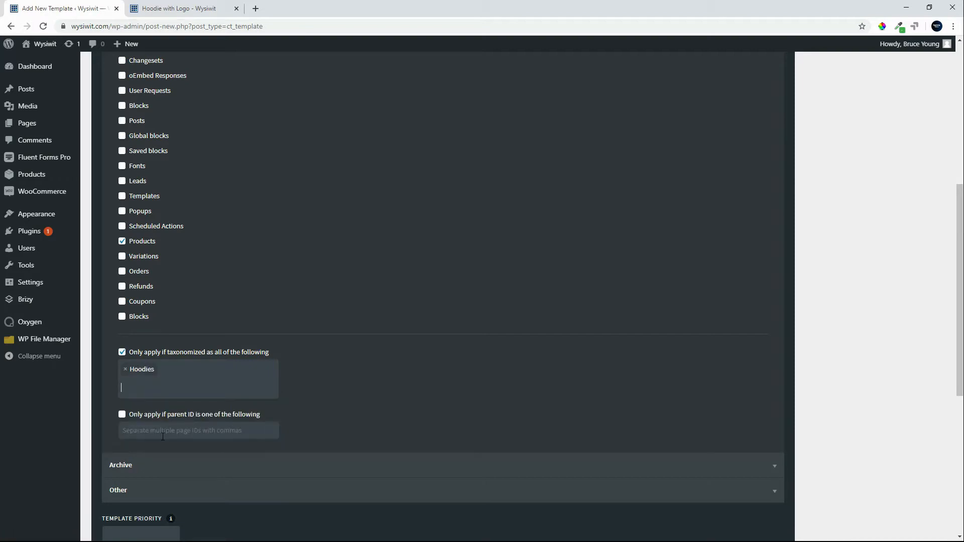
# Step: Set the template priority to 1 and publish the template
pyautogui.click(124, 530)
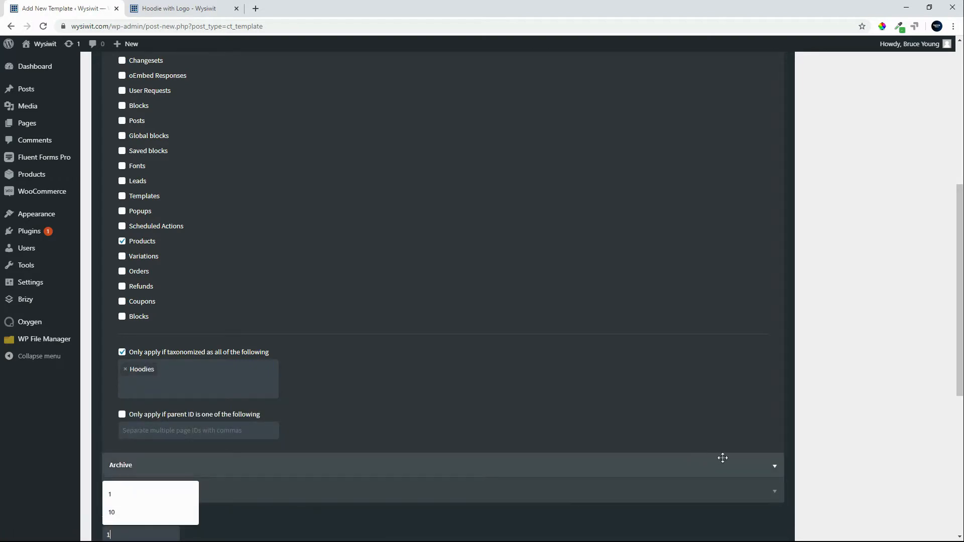
pyautogui.scroll(5, 820, 420)
pyautogui.scroll(2, 820, 420)
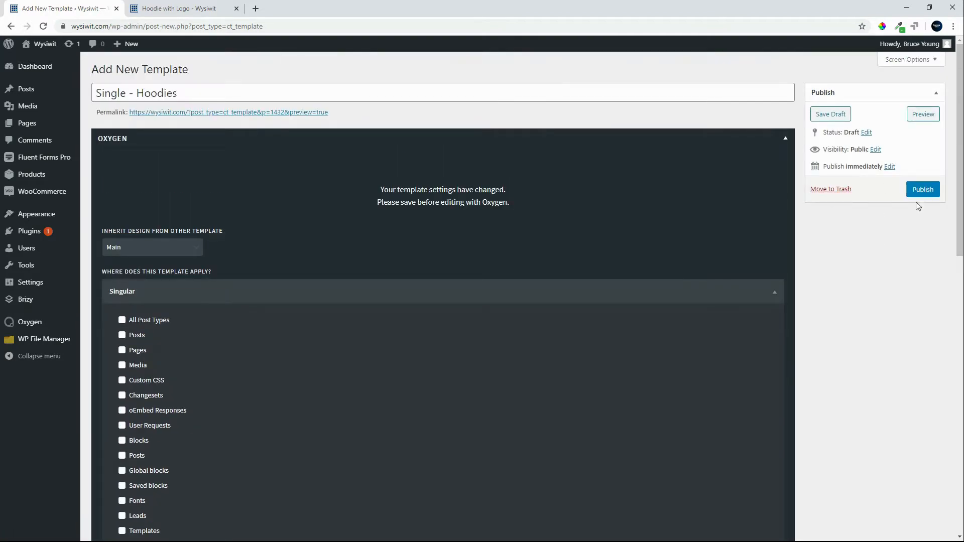
pyautogui.click(931, 190)
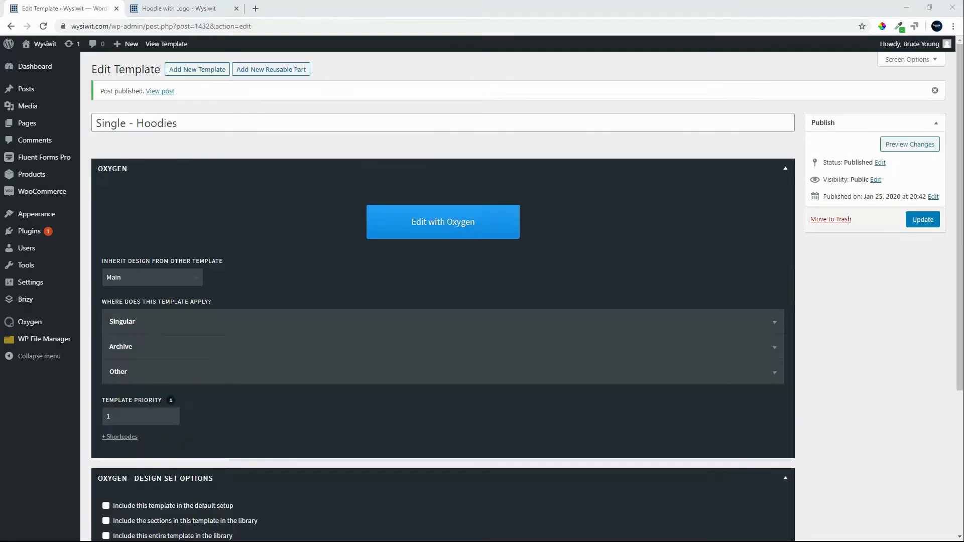
# Step: Edit the template with Oxygen and preview it with the product Hoodie with Logo
pyautogui.click(433, 229)
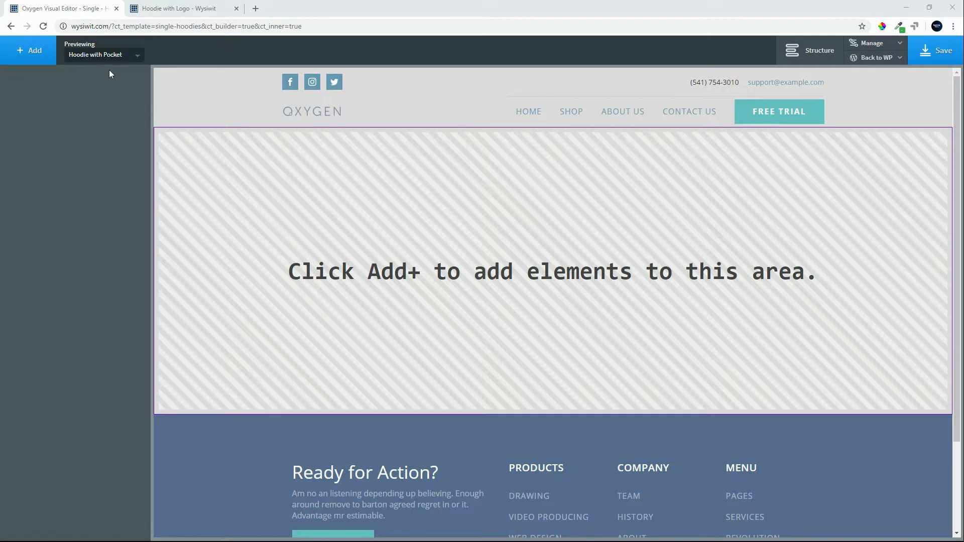
pyautogui.click(129, 60)
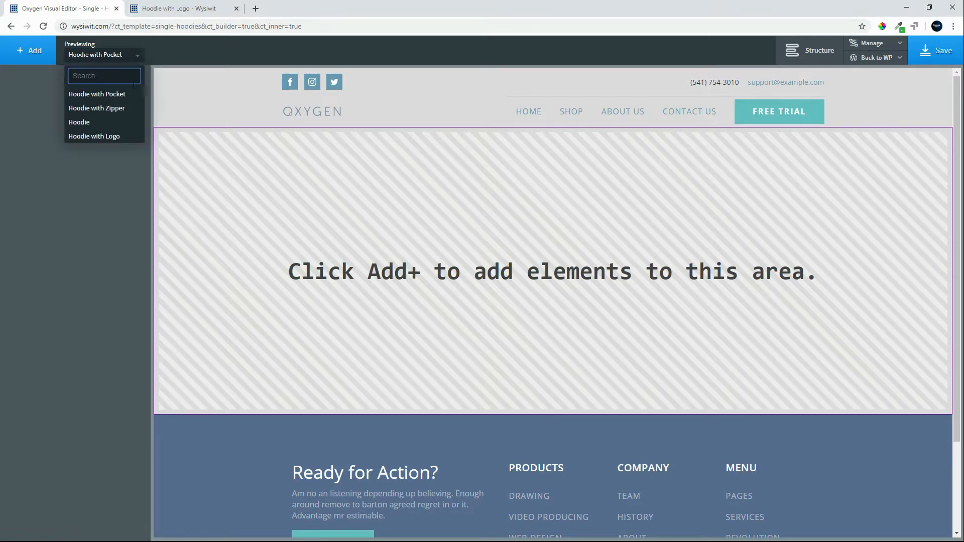
pyautogui.click(109, 136)
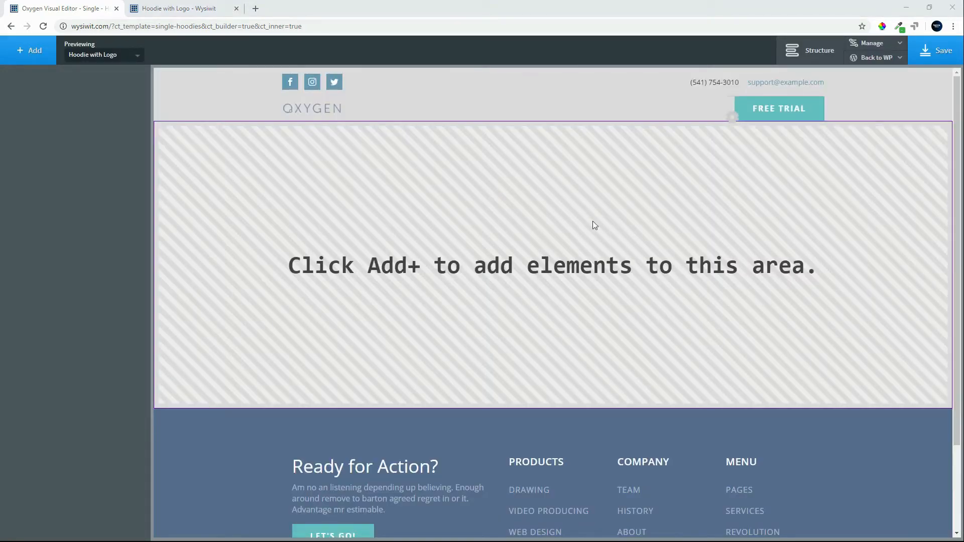
# Step: Show the page structure, add a Section to the inner content, and place a Product Builder inside it
pyautogui.click(809, 50)
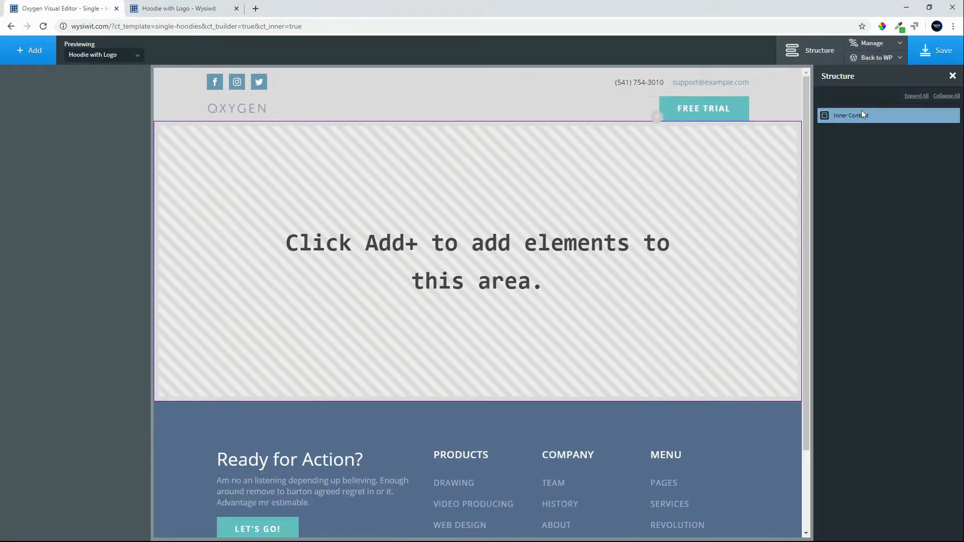
pyautogui.click(29, 52)
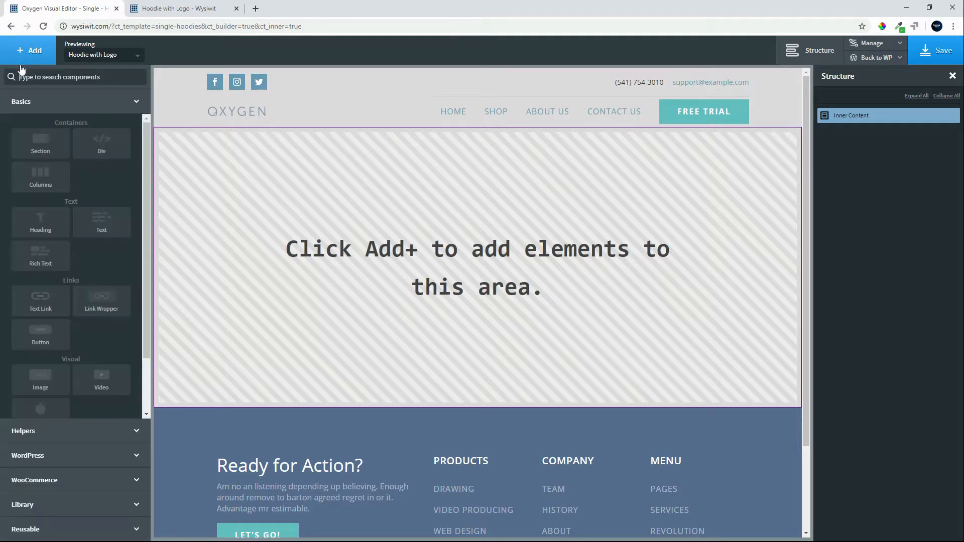
pyautogui.click(43, 154)
pyautogui.click(29, 50)
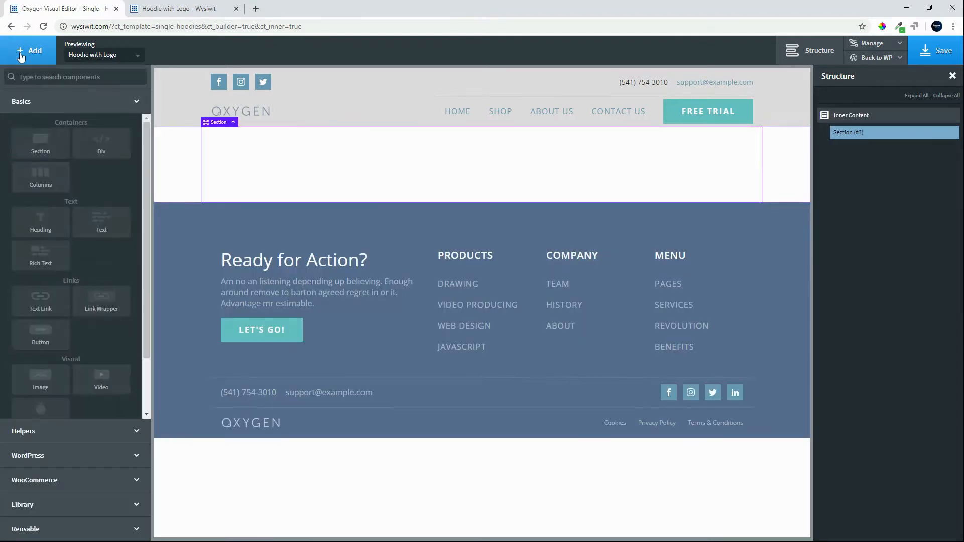
pyautogui.click(53, 481)
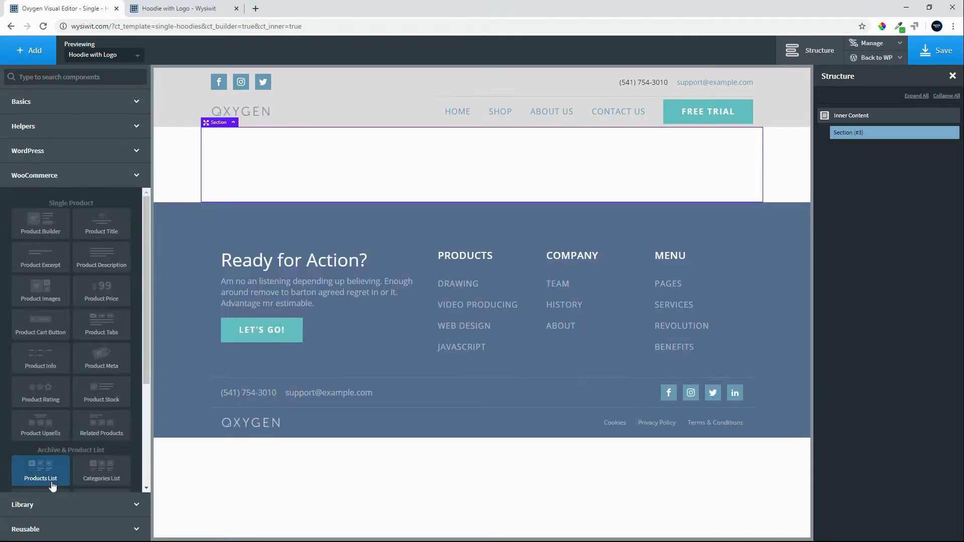
pyautogui.click(24, 233)
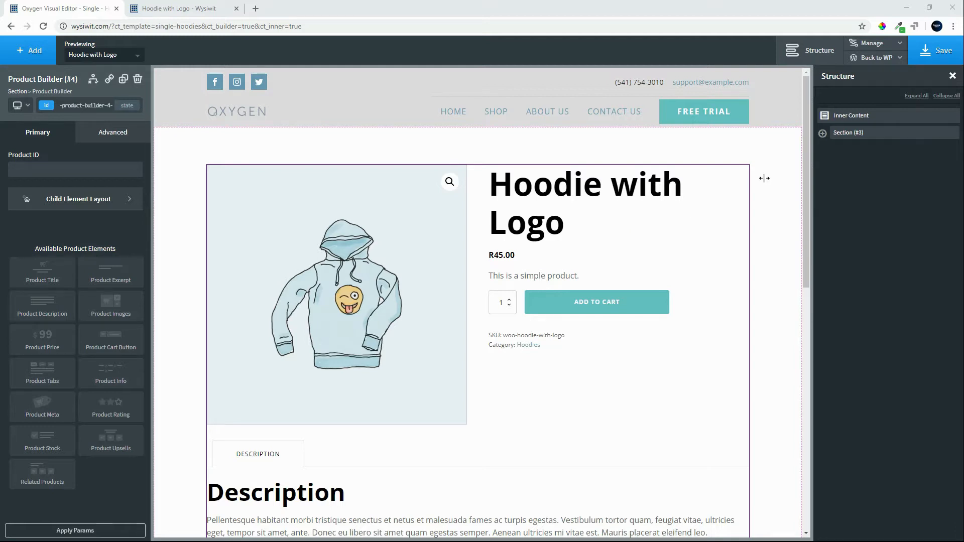
# Step: Add a Columns element with a 50 50 layout inside the Product Builder
pyautogui.click(822, 133)
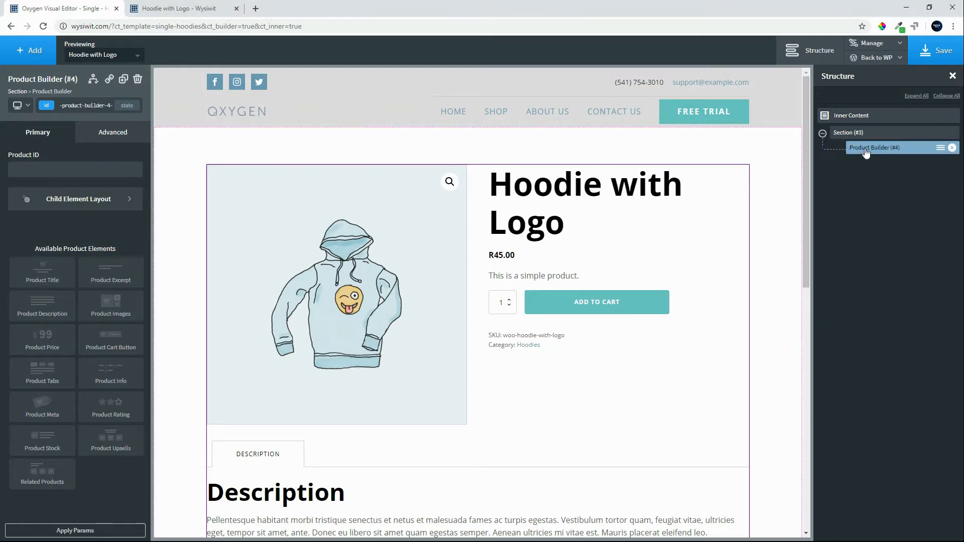
pyautogui.click(35, 56)
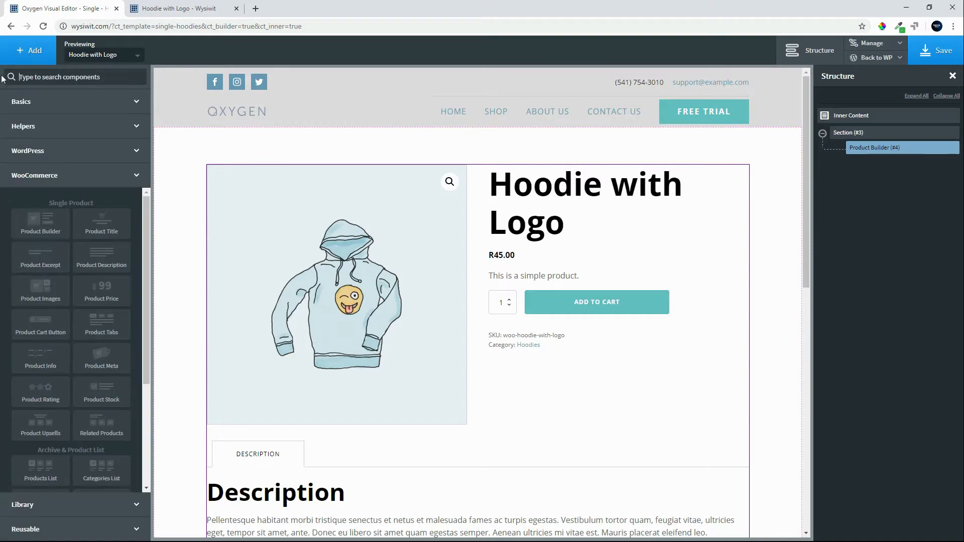
pyautogui.click(44, 102)
pyautogui.click(37, 177)
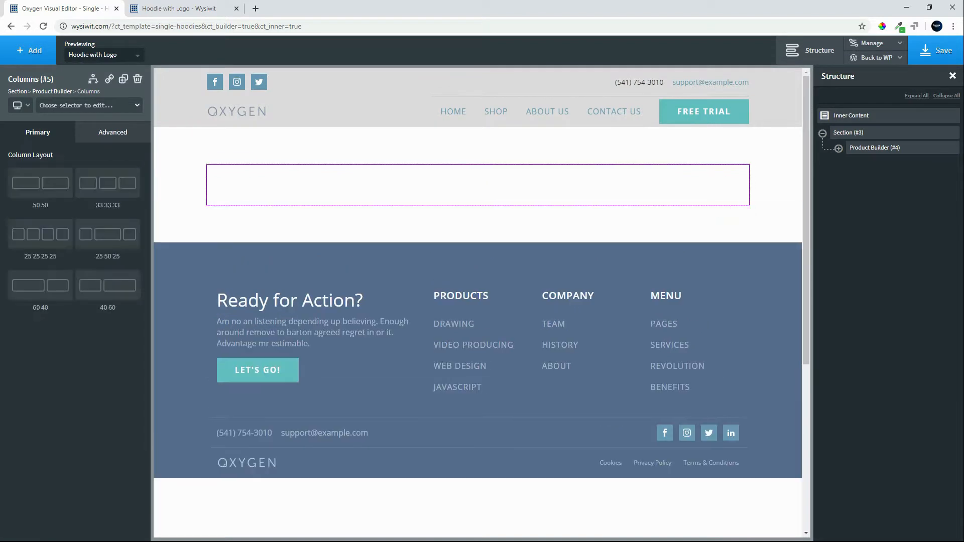
pyautogui.click(49, 186)
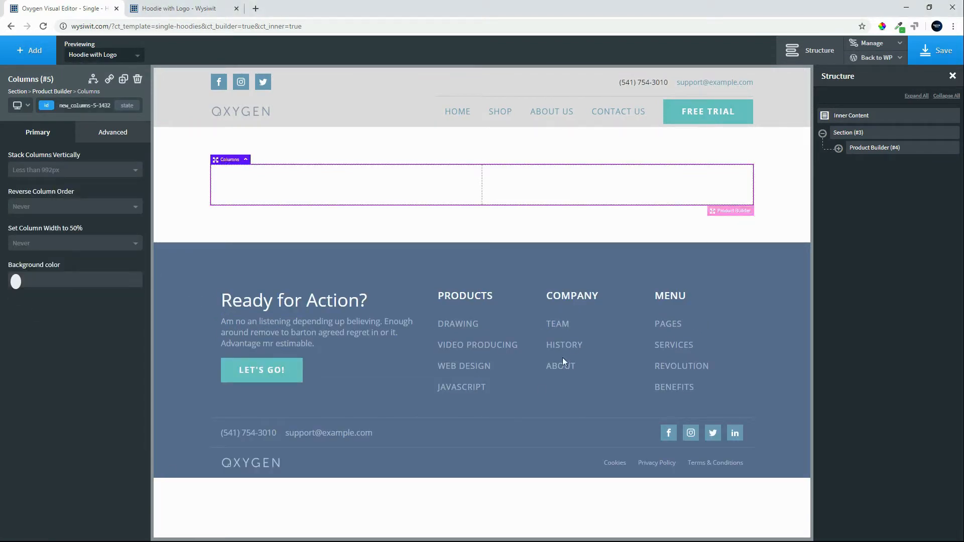
# Step: Insert a Product Images element in the first column's Div
pyautogui.click(838, 149)
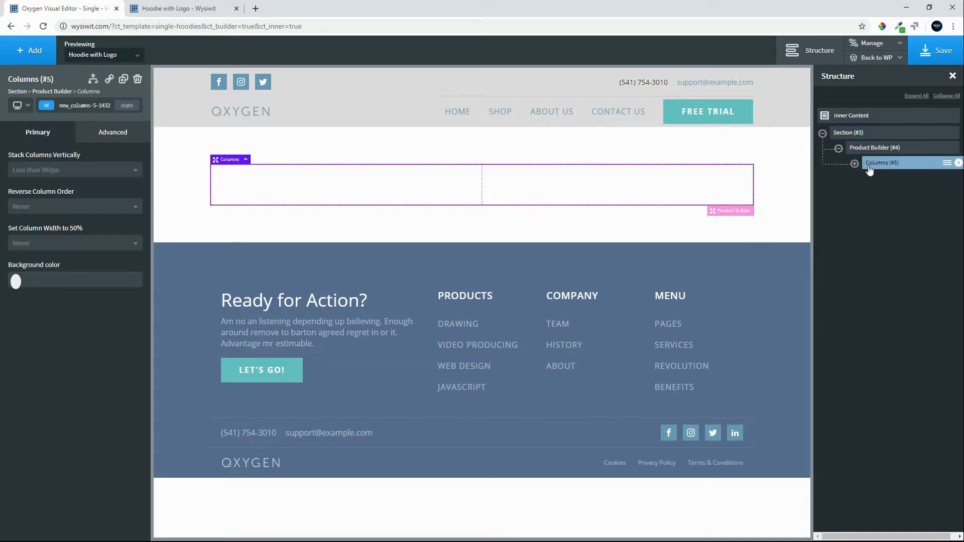
pyautogui.click(854, 164)
pyautogui.click(893, 179)
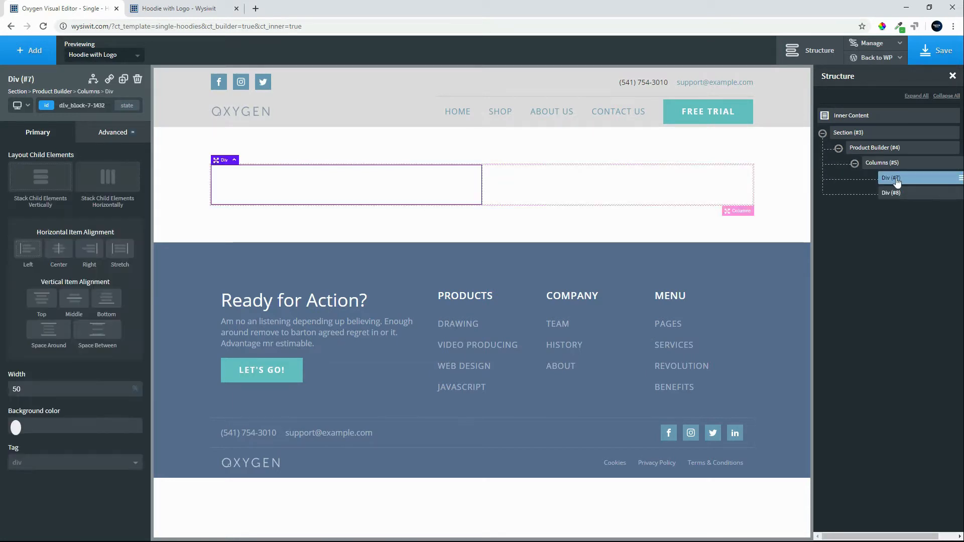
pyautogui.click(30, 50)
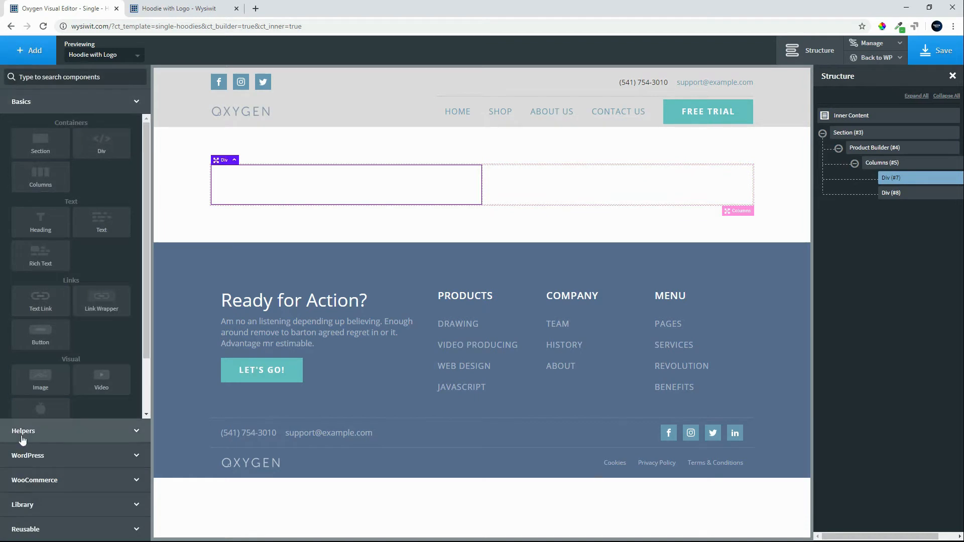
pyautogui.click(47, 481)
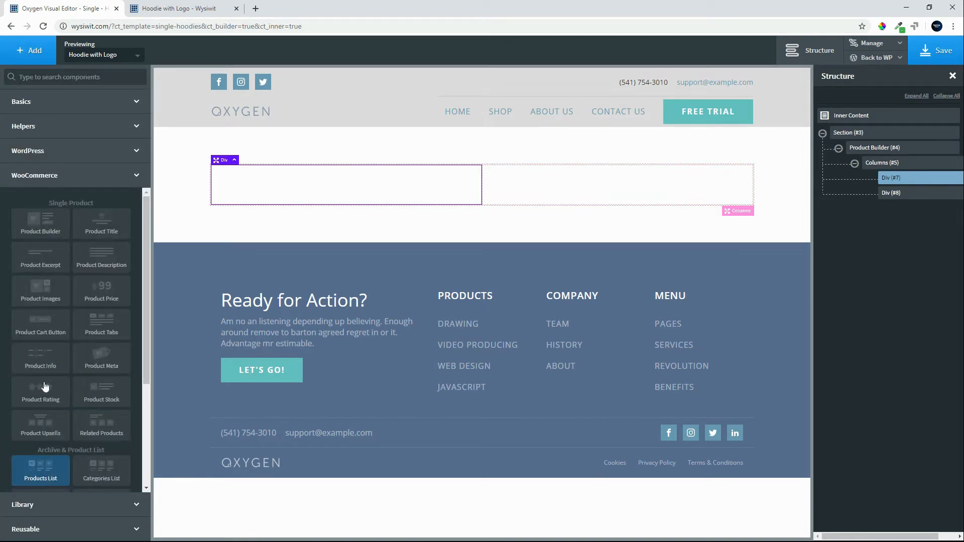
pyautogui.click(40, 292)
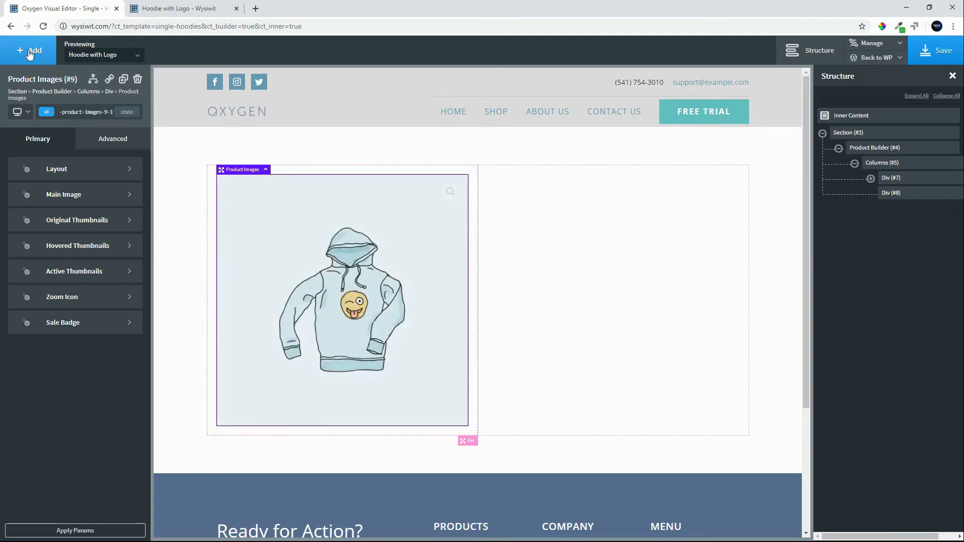
# Step: Add a Product Title element and move it above the existing section, directly under Inner Content
pyautogui.click(30, 52)
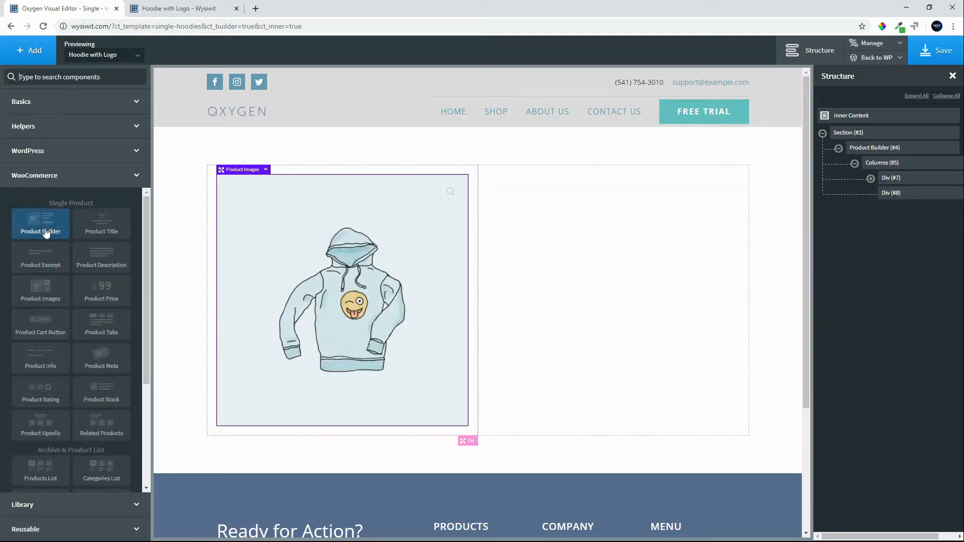
pyautogui.click(97, 222)
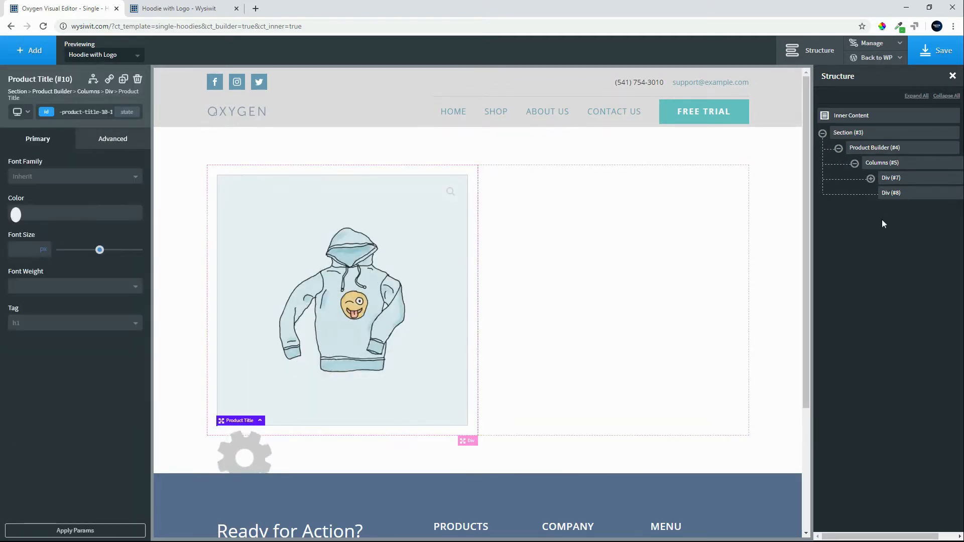
pyautogui.click(871, 178)
pyautogui.moveTo(912, 206); pyautogui.dragTo(863, 132)
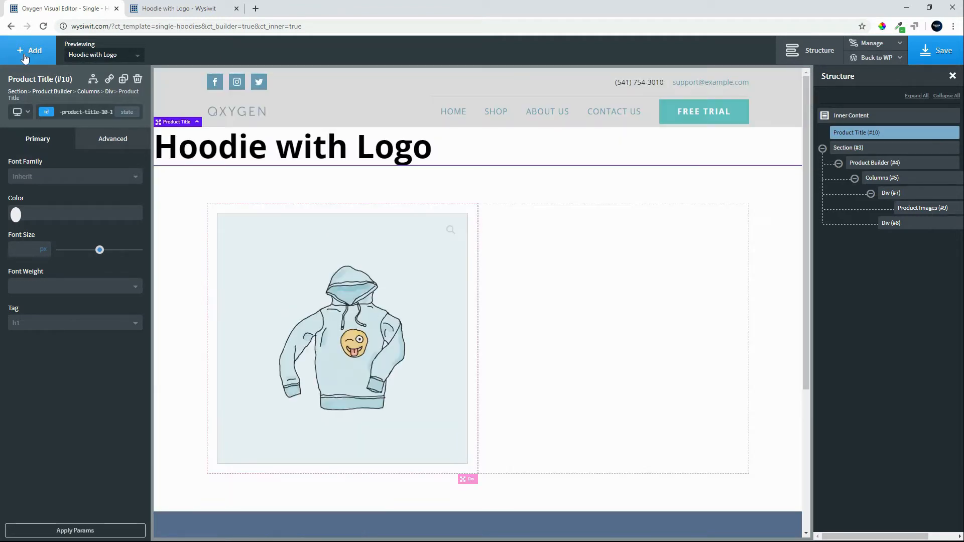
# Step: Nest the Product Title in a new Section above the product section and set that Section's horizontal item alignment to Center
pyautogui.click(24, 58)
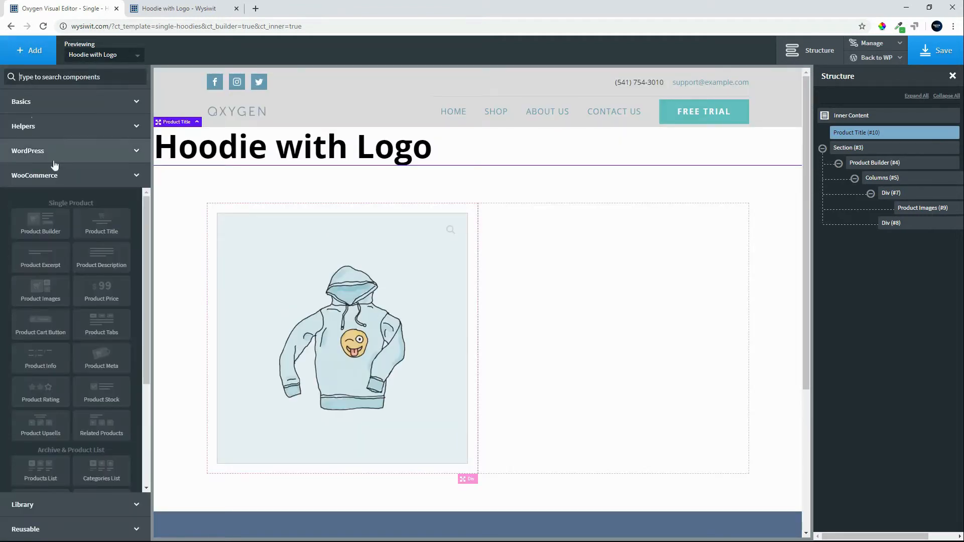
pyautogui.click(32, 104)
pyautogui.click(32, 146)
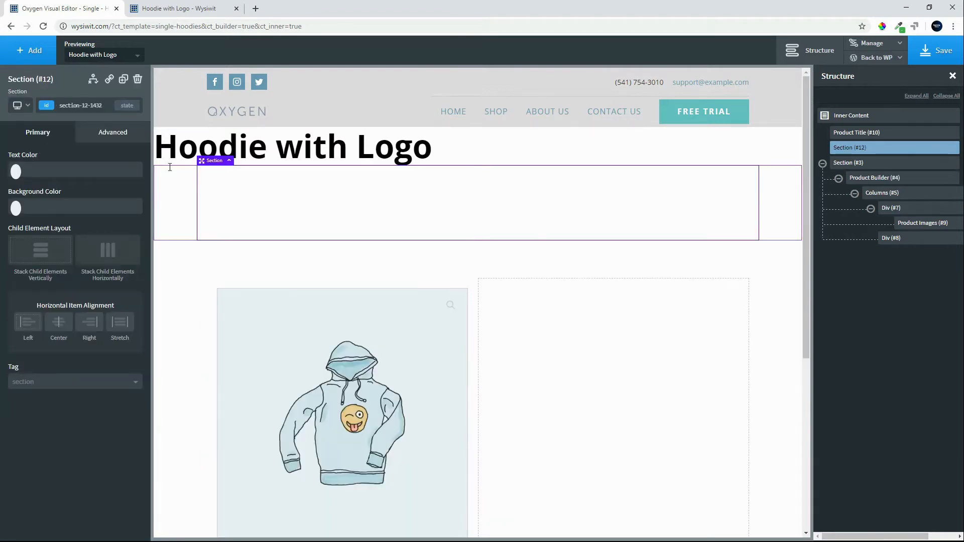
pyautogui.moveTo(845, 134); pyautogui.dragTo(894, 141)
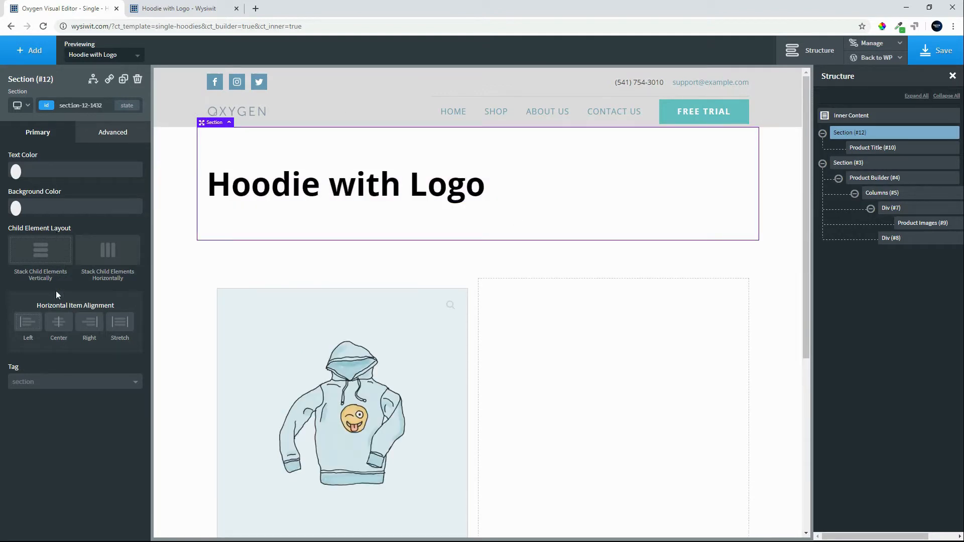
pyautogui.click(69, 325)
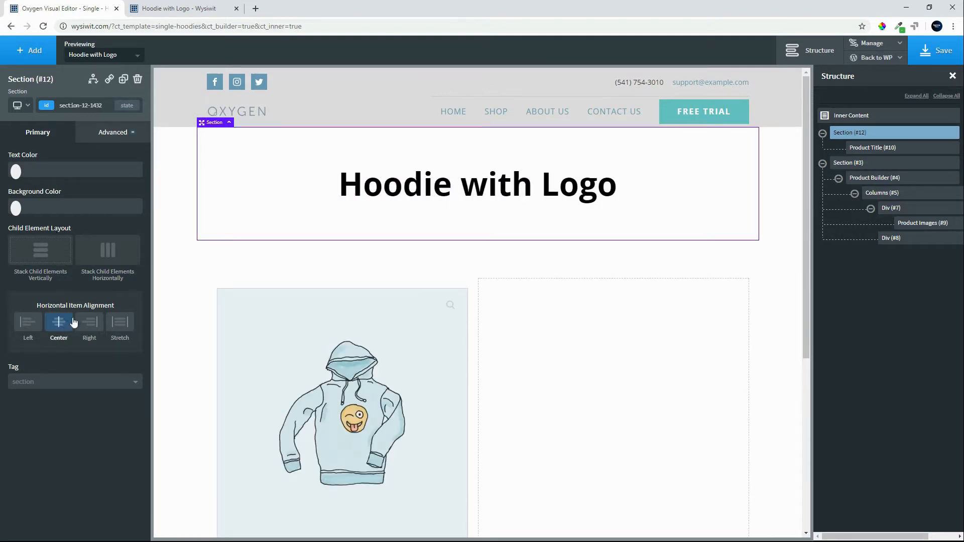
# Step: Insert a Product Excerpt element in the second column's empty Div
pyautogui.click(436, 275)
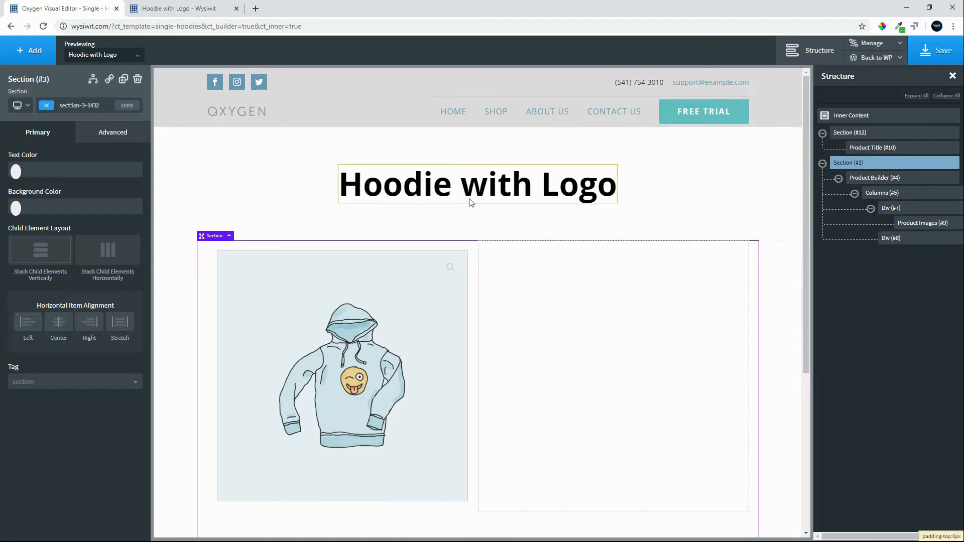
pyautogui.scroll(-2, 576, 366)
pyautogui.click(543, 249)
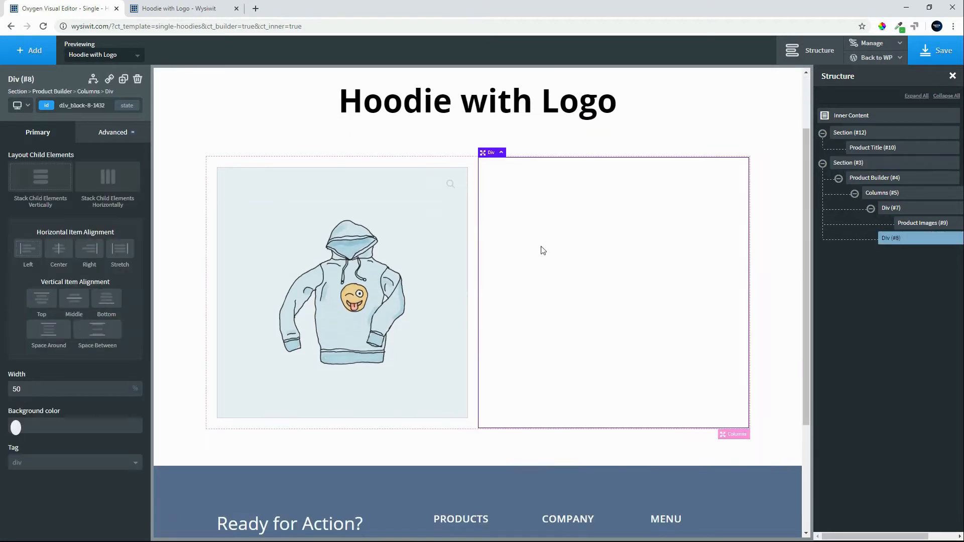
pyautogui.click(32, 60)
pyautogui.click(56, 483)
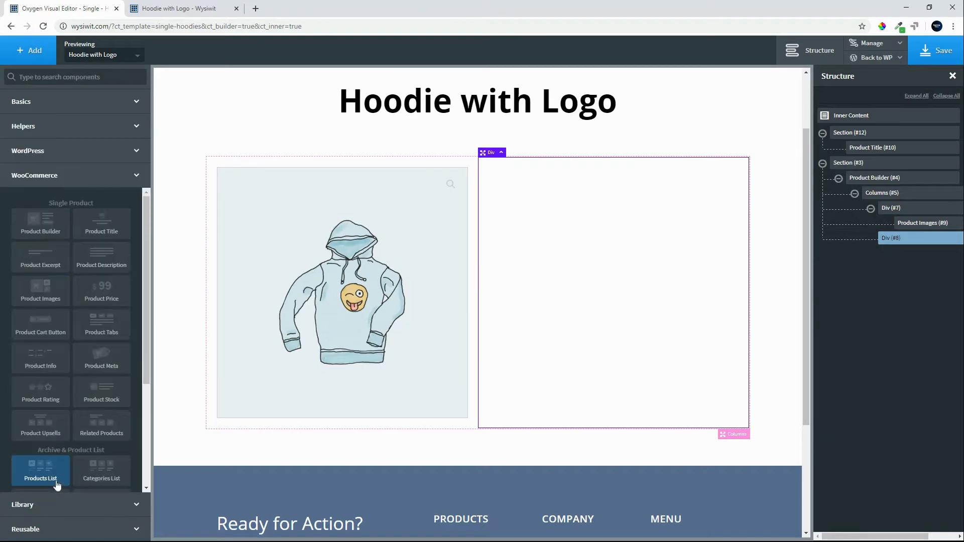
pyautogui.click(40, 259)
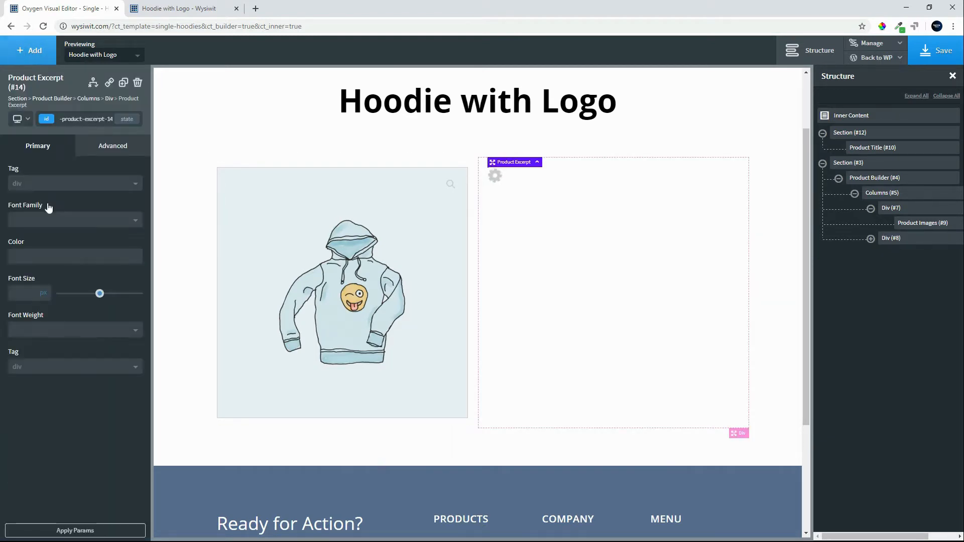
# Step: Add Product Price, Product Cart Button and Product Meta elements below the excerpt in the second column
pyautogui.click(33, 52)
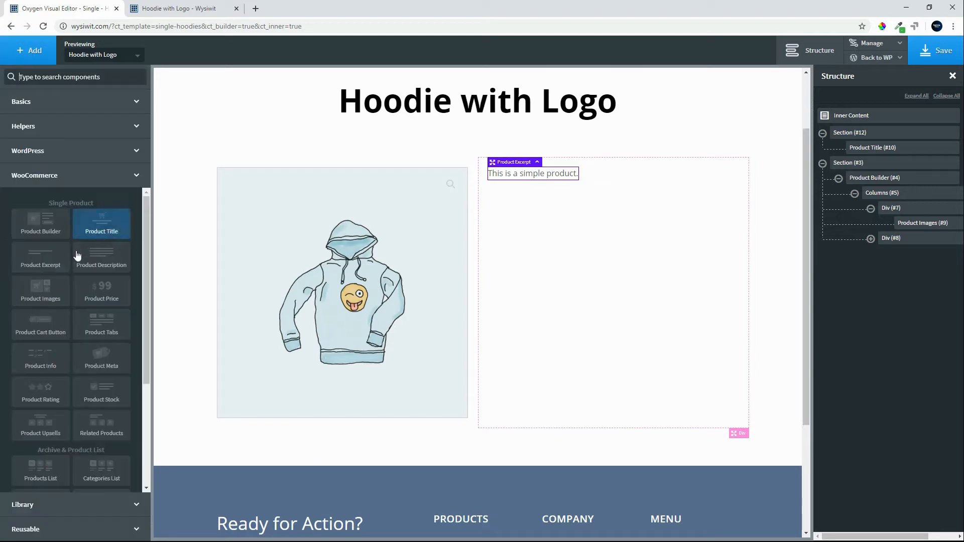
pyautogui.click(113, 292)
pyautogui.click(19, 51)
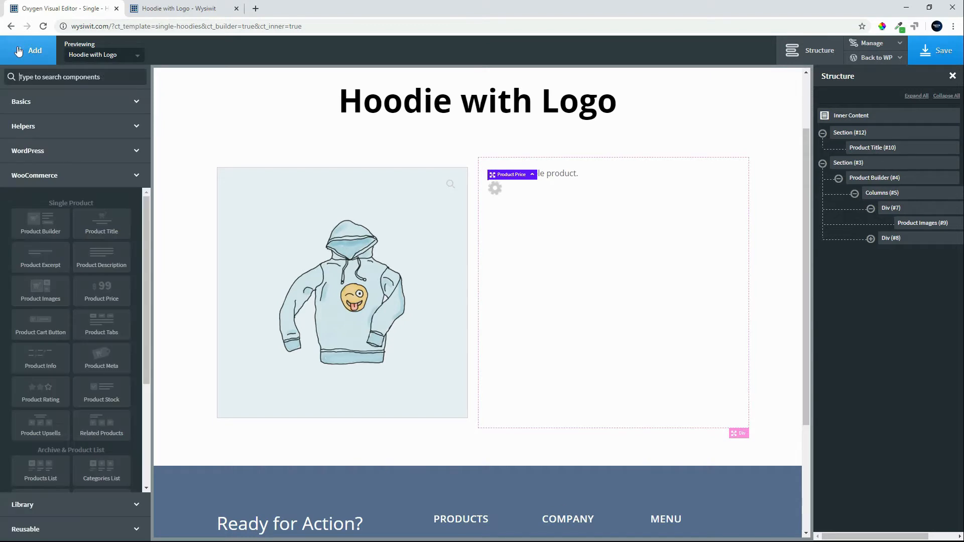
pyautogui.click(36, 327)
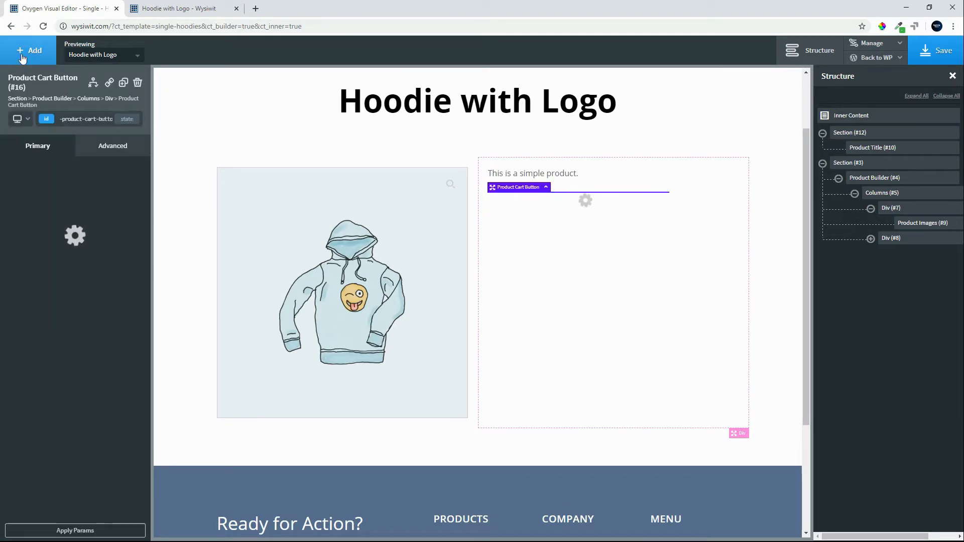
pyautogui.click(21, 57)
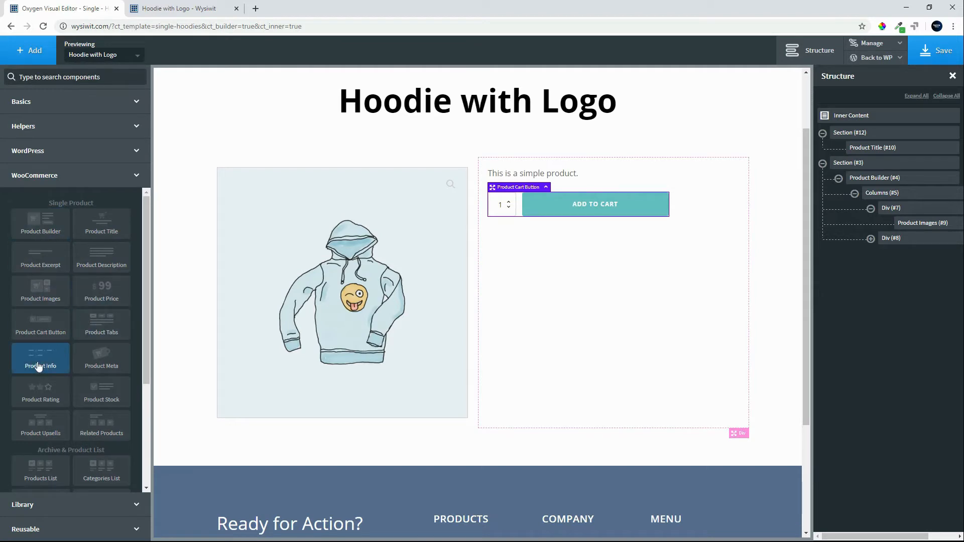
pyautogui.click(126, 363)
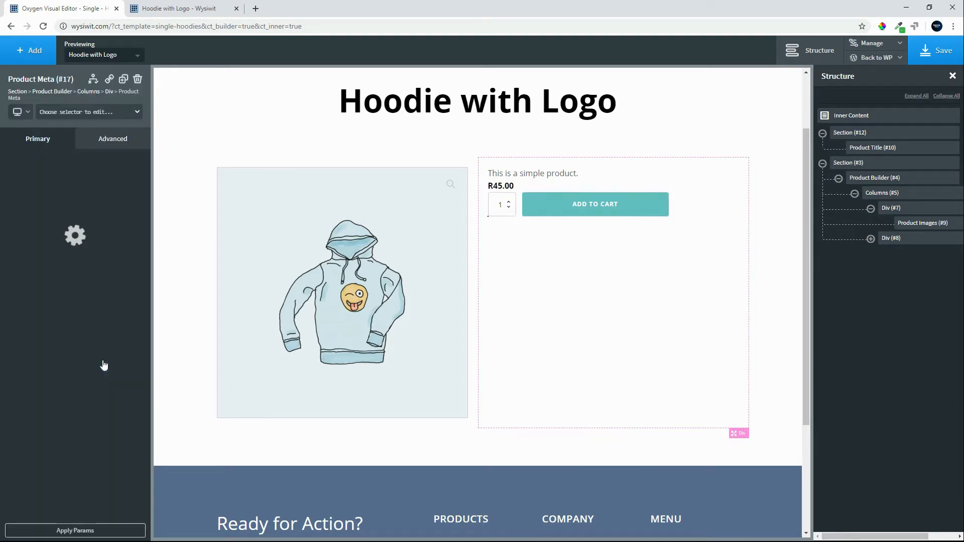
# Step: Add a new Section below the product section and insert a Product Tabs element in it
pyautogui.click(26, 51)
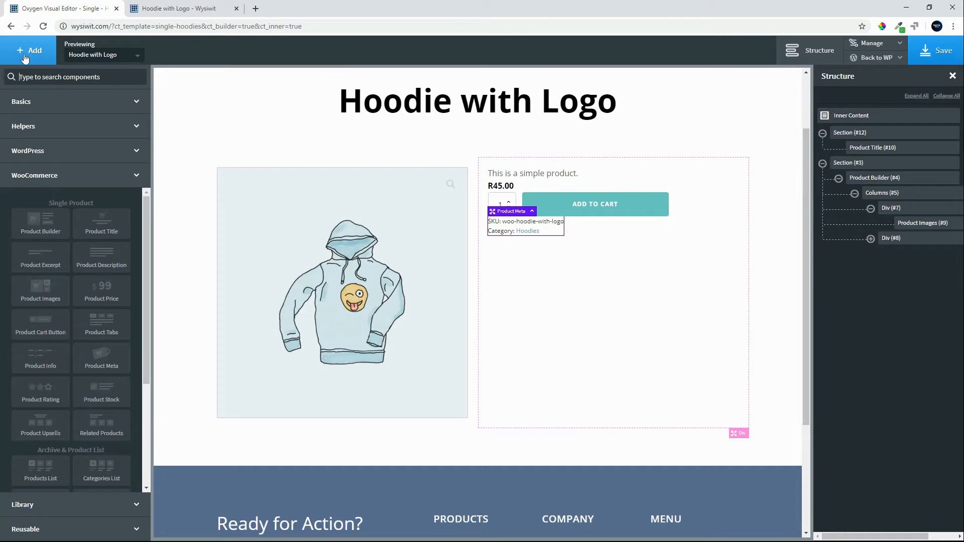
pyautogui.click(39, 102)
pyautogui.click(18, 149)
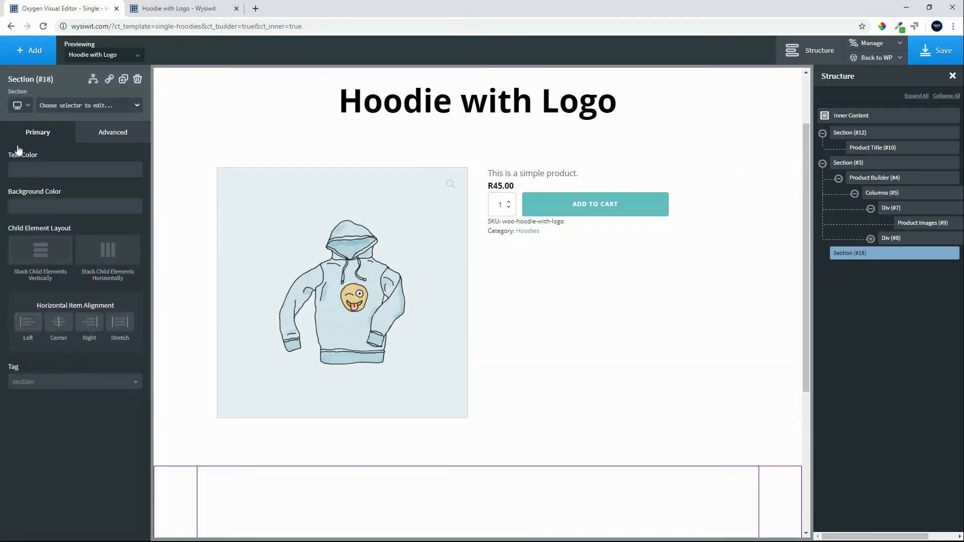
pyautogui.click(29, 50)
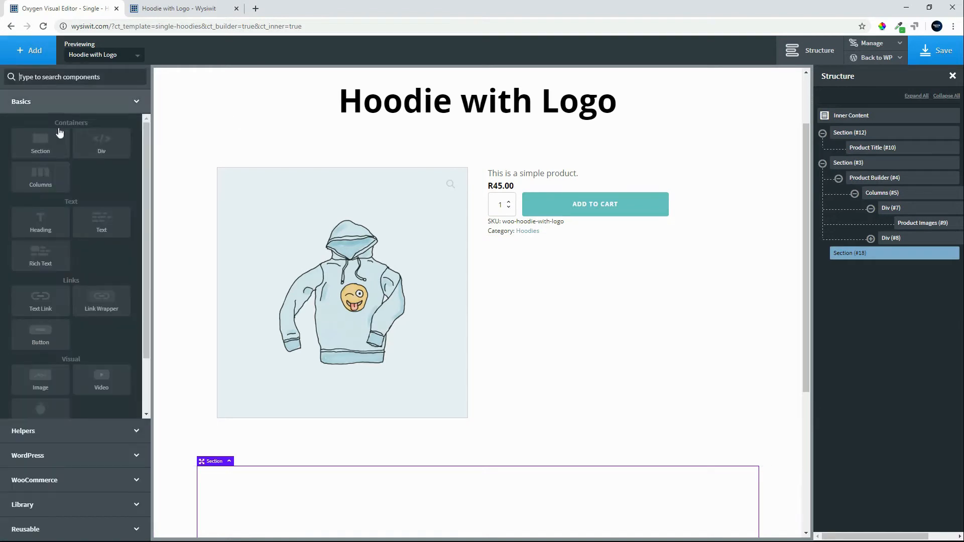
pyautogui.click(80, 487)
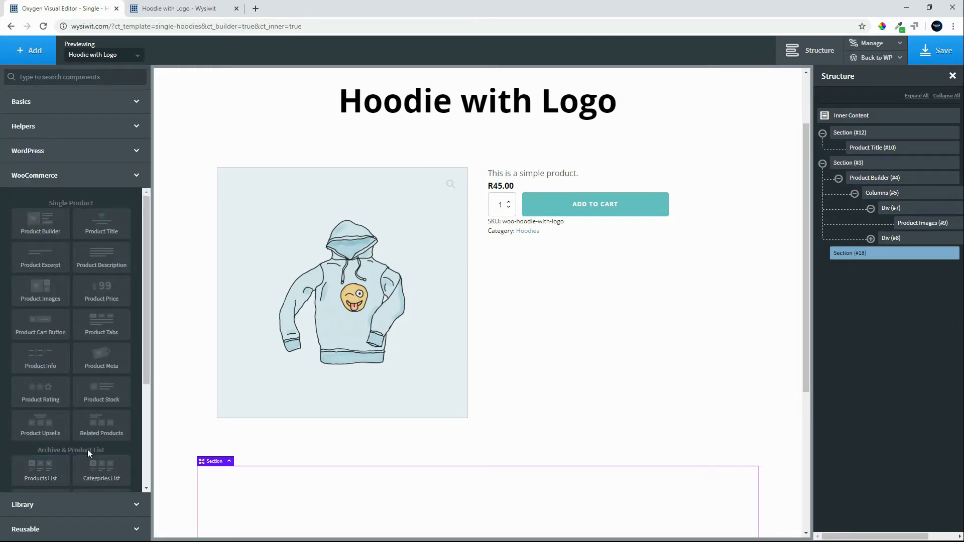
pyautogui.scroll(-2, 90, 449)
pyautogui.scroll(2, 94, 448)
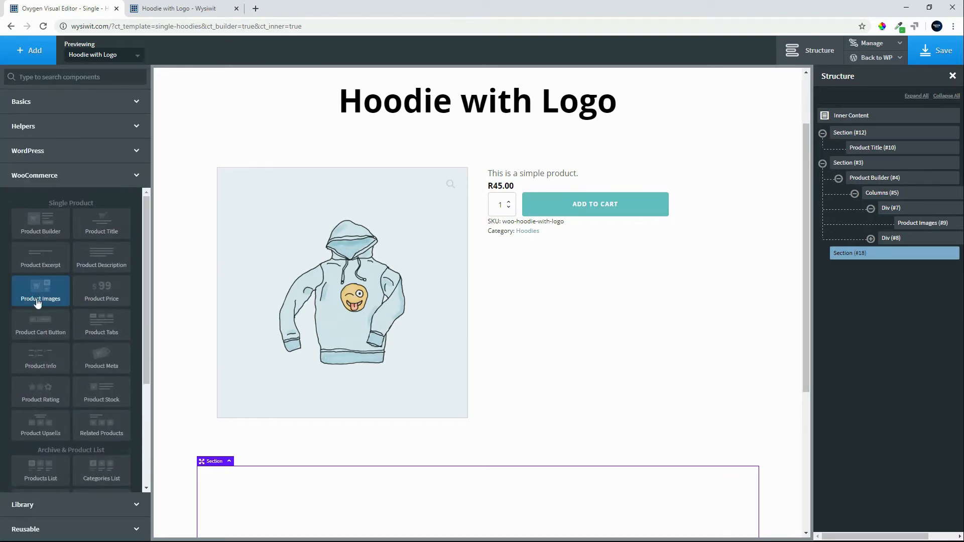
pyautogui.click(96, 325)
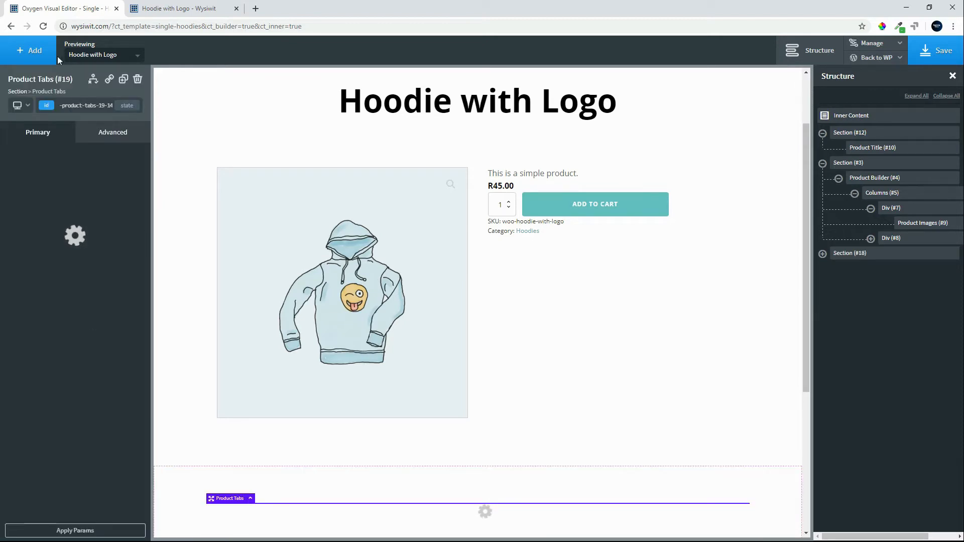
# Step: Add another Section beneath the product tabs and insert a Related Products element in it
pyautogui.click(23, 56)
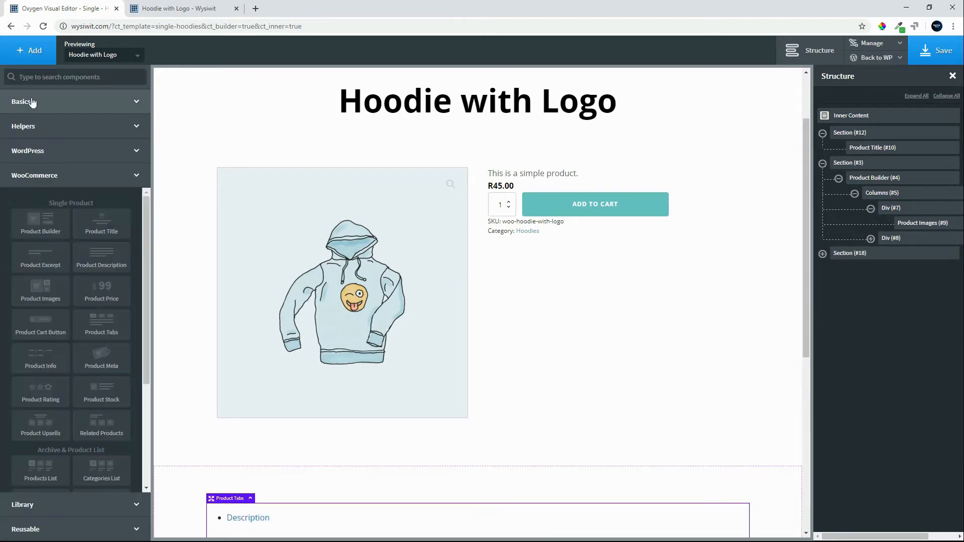
pyautogui.click(32, 102)
pyautogui.click(39, 149)
pyautogui.click(29, 50)
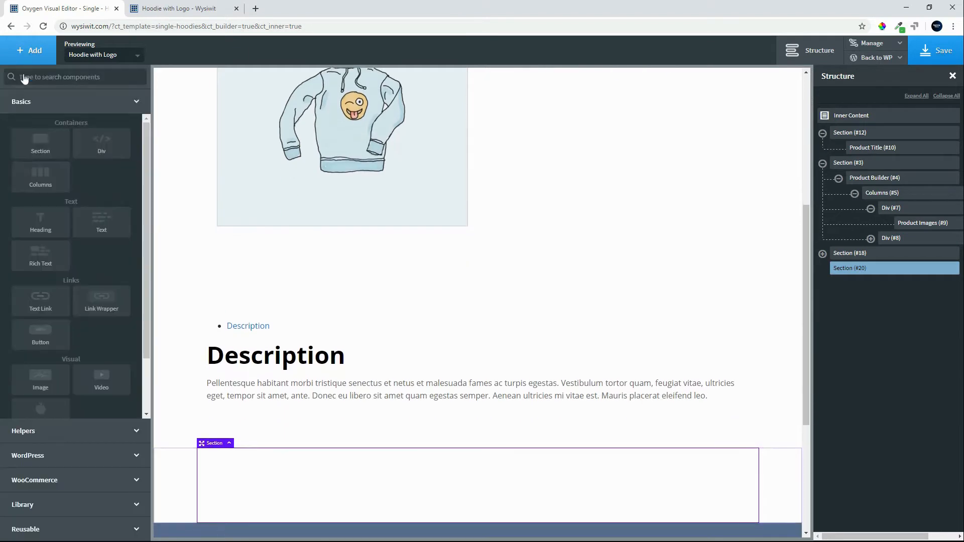
pyautogui.scroll(-1, 76, 403)
pyautogui.click(55, 481)
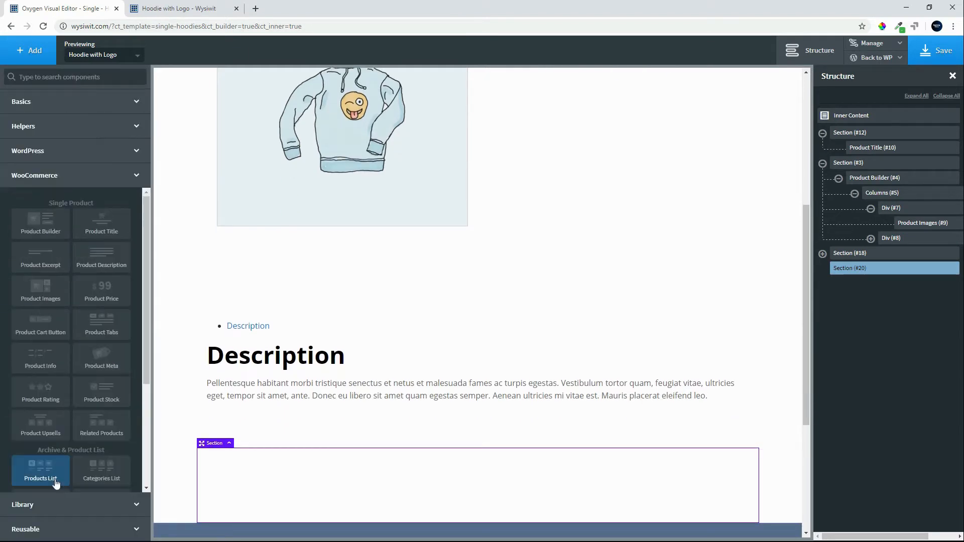
pyautogui.click(98, 330)
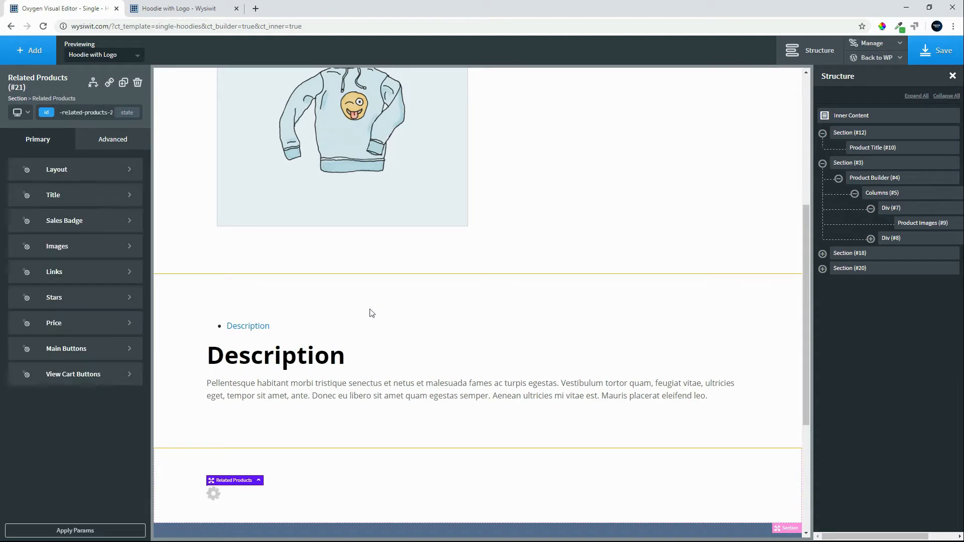
# Step: Set the padding of the first column's Div, which holds the product images, to 0 px on all four sides
pyautogui.click(370, 306)
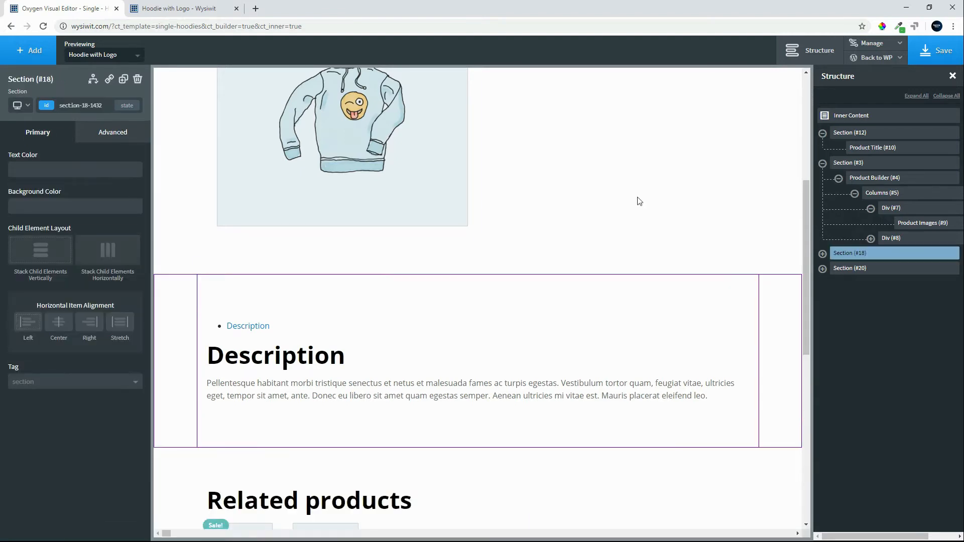
pyautogui.click(637, 201)
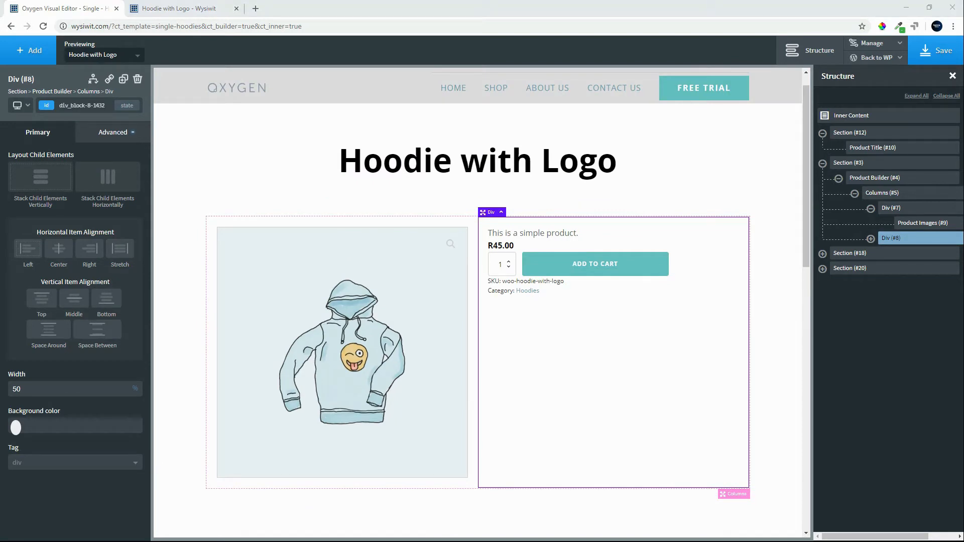
pyautogui.click(462, 221)
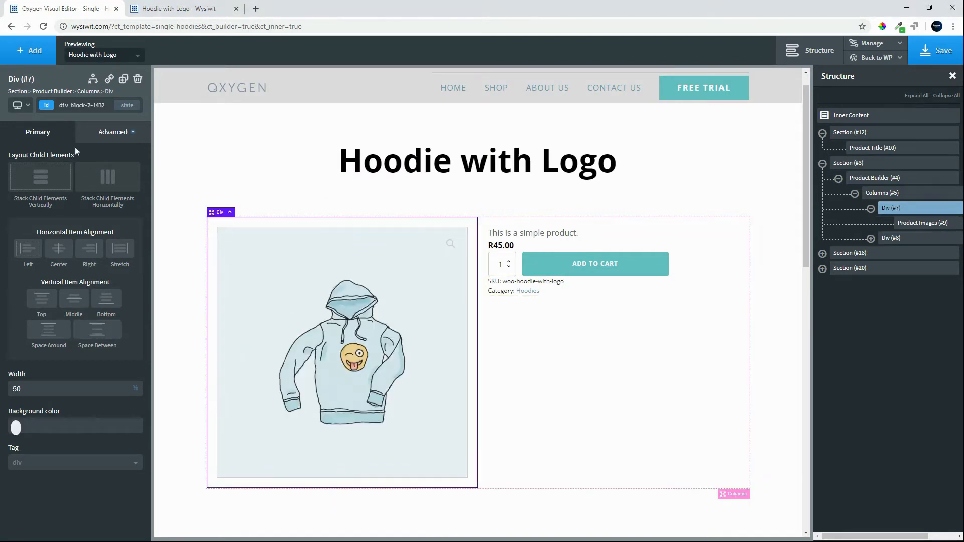
pyautogui.click(105, 132)
pyautogui.click(75, 187)
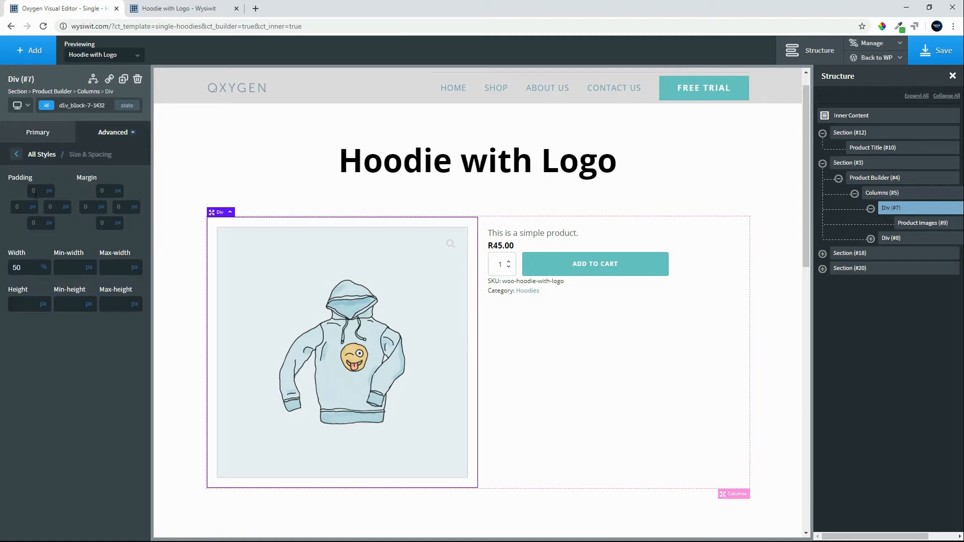
pyautogui.click(42, 193)
pyautogui.write('0')
pyautogui.click(54, 207)
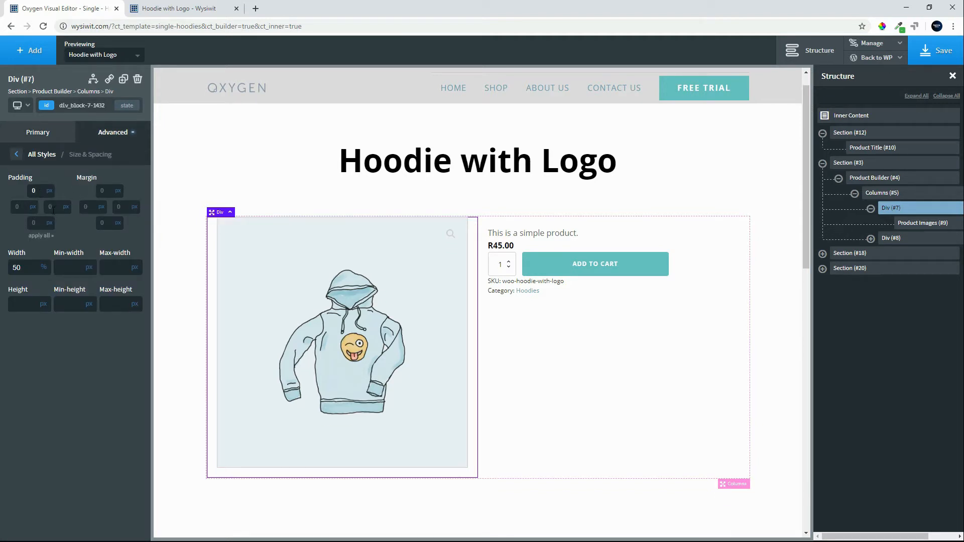
pyautogui.write('0')
pyautogui.click(22, 208)
pyautogui.write('0')
pyautogui.click(33, 223)
pyautogui.write('0')
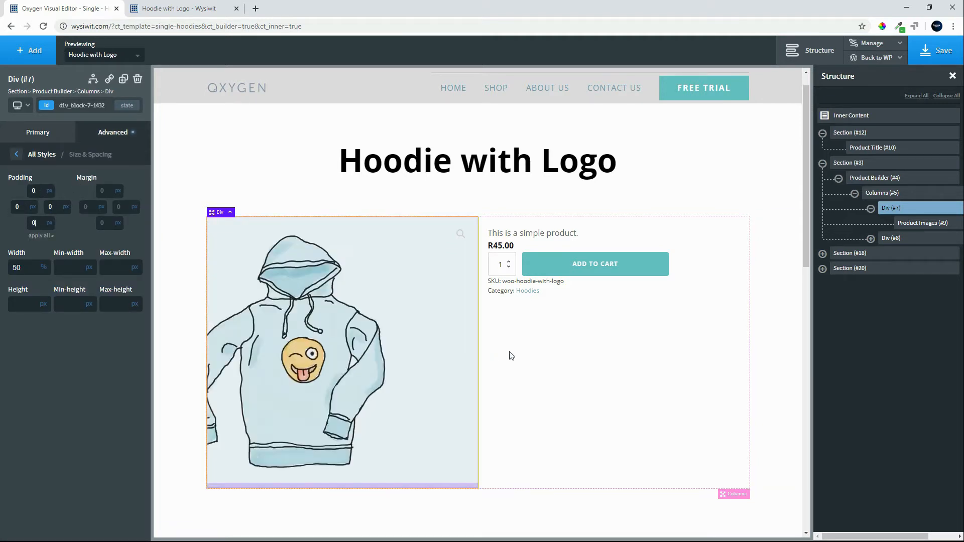
# Step: Set the Product Excerpt's font size to 16 px and its bottom margin to 20 px
pyautogui.click(534, 235)
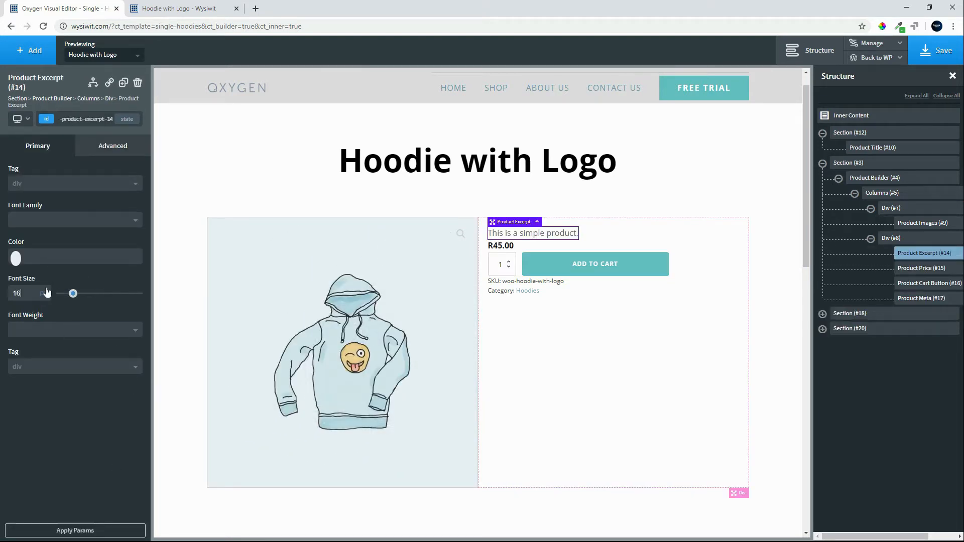
pyautogui.click(110, 149)
pyautogui.click(81, 201)
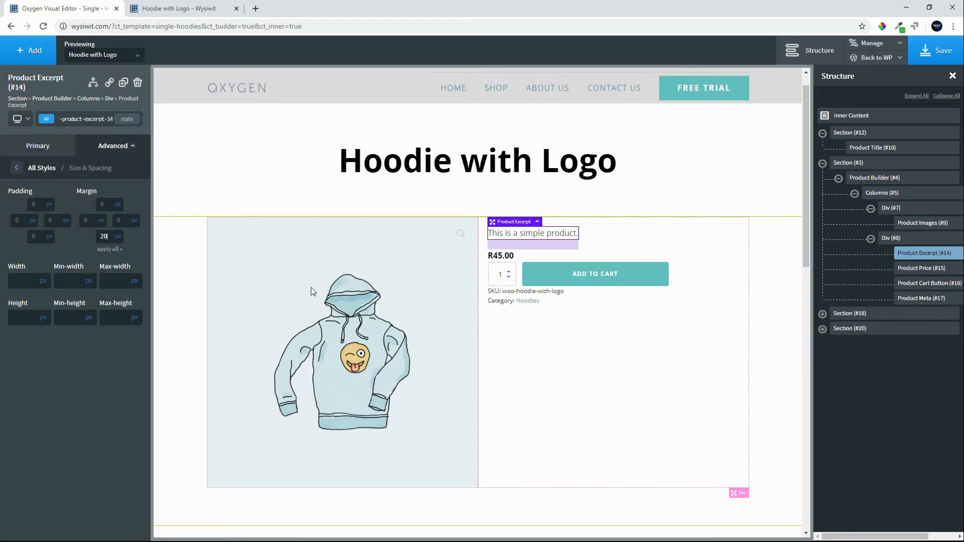
# Step: Style the Product Price with a 25 px font size, the global Red color and a 20 px bottom margin
pyautogui.click(514, 257)
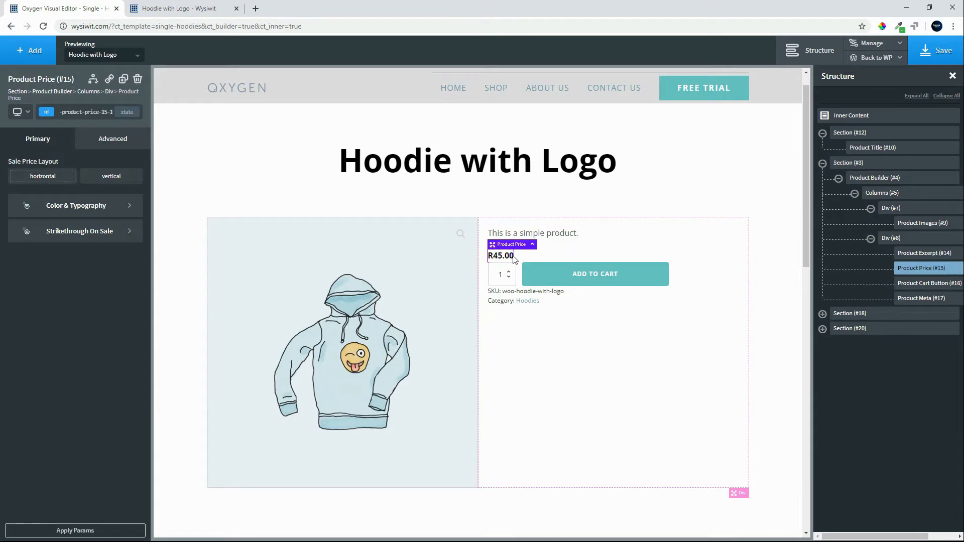
pyautogui.click(84, 209)
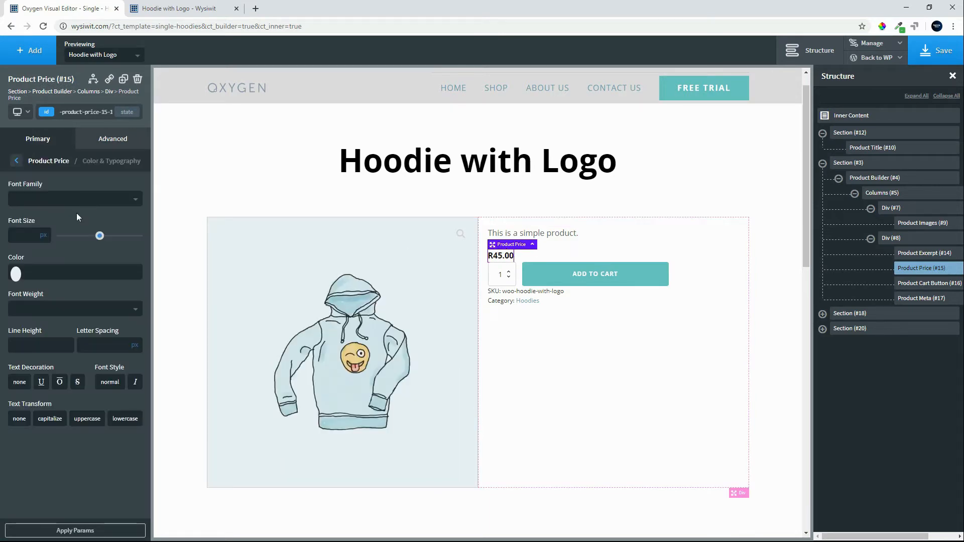
pyautogui.click(29, 235)
pyautogui.write('25')
pyautogui.click(16, 274)
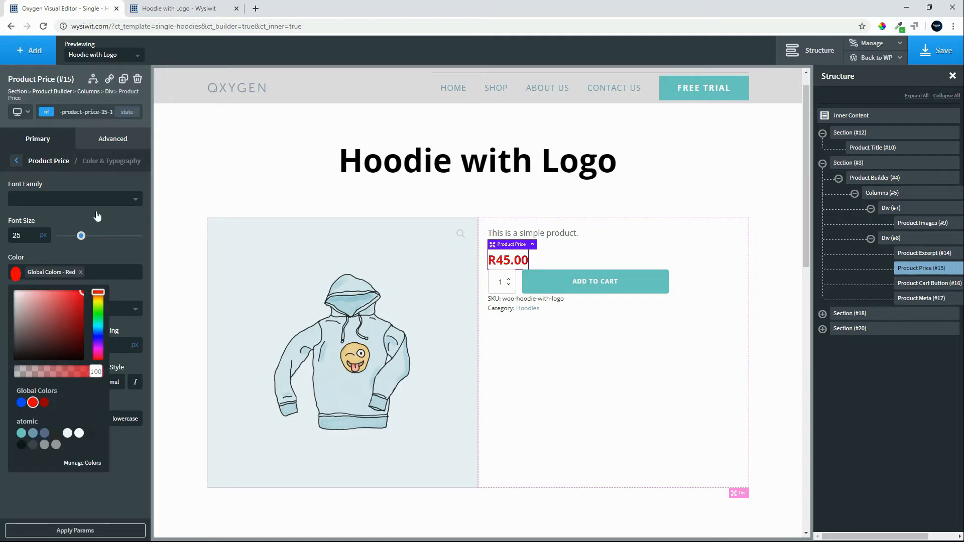
pyautogui.click(114, 140)
pyautogui.click(72, 196)
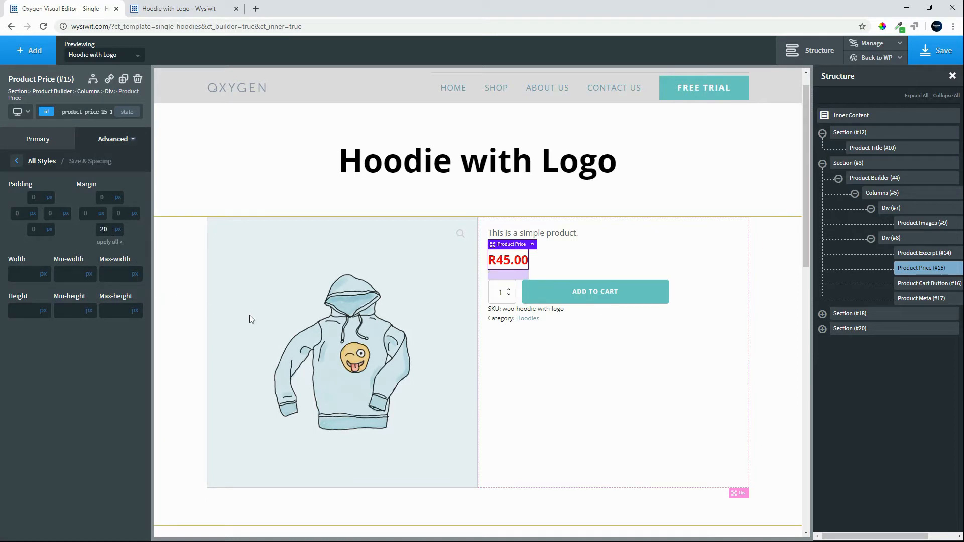
# Step: Set the Add to Cart button's background color to the global Red
pyautogui.click(565, 298)
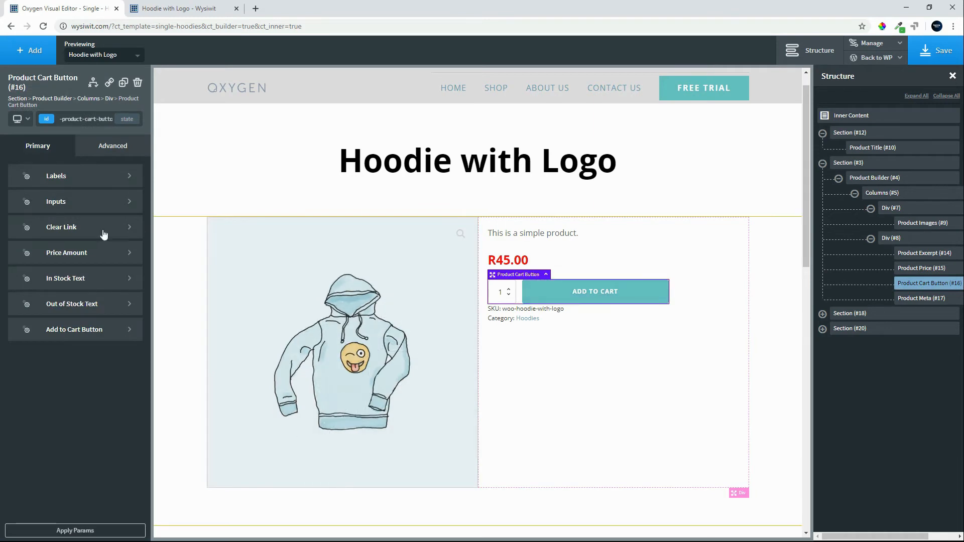
pyautogui.click(83, 329)
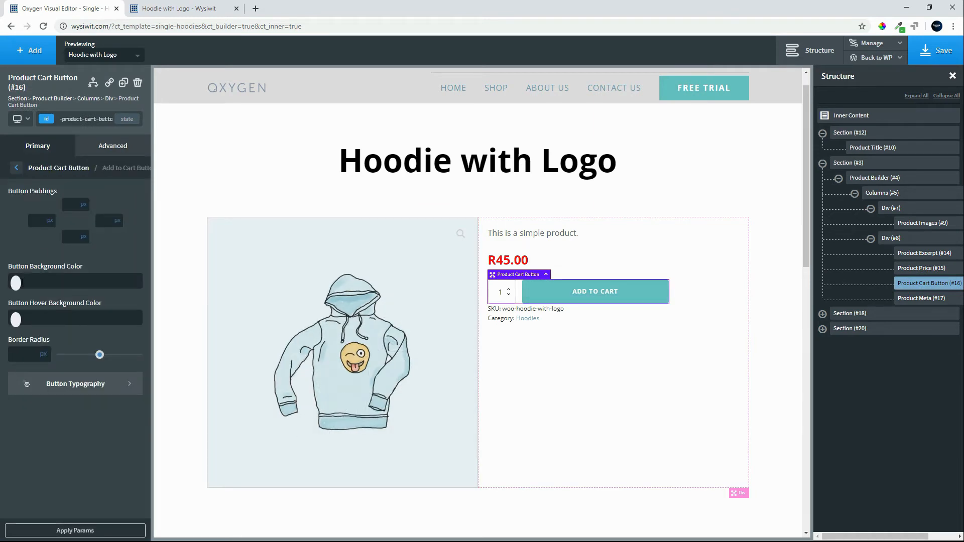
pyautogui.click(22, 282)
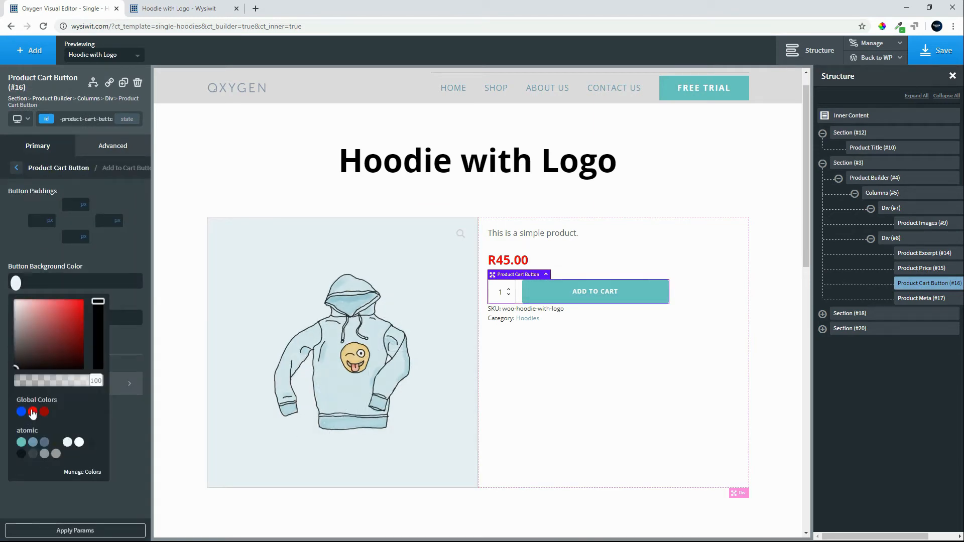
pyautogui.click(33, 412)
pyautogui.click(88, 279)
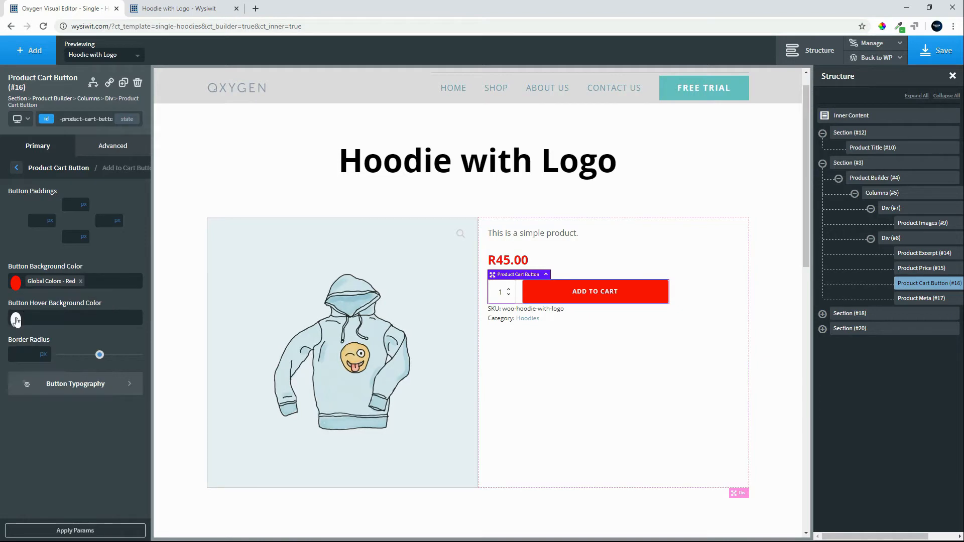
# Step: Set the Add to Cart button's hover background color to the global Dark Red and its text font size to 30 px
pyautogui.click(14, 319)
pyautogui.click(45, 448)
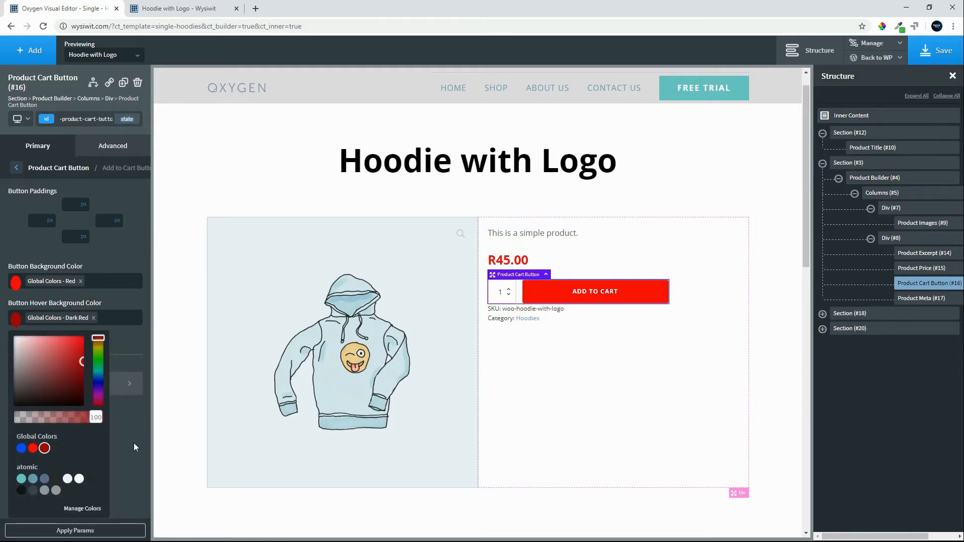
pyautogui.click(134, 447)
pyautogui.click(45, 385)
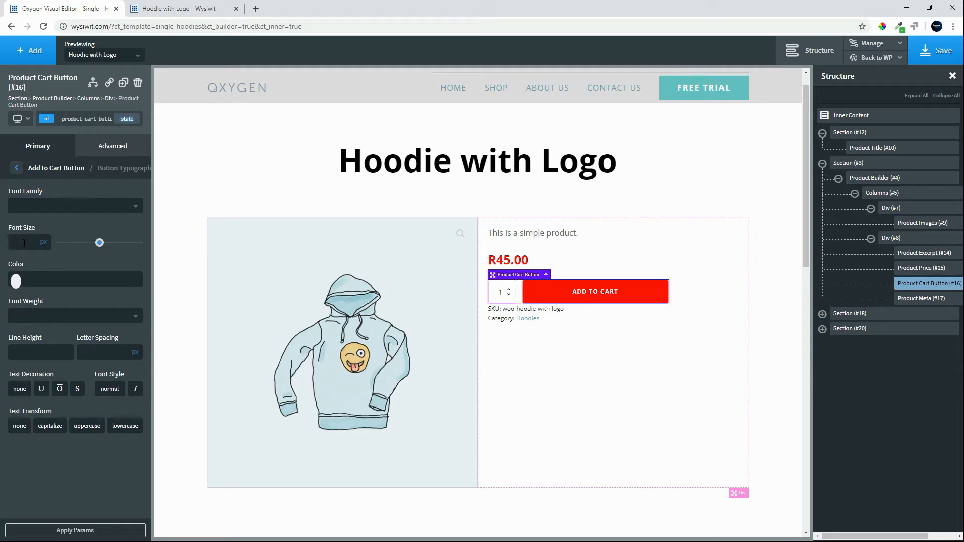
pyautogui.click(24, 244)
pyautogui.write('30')
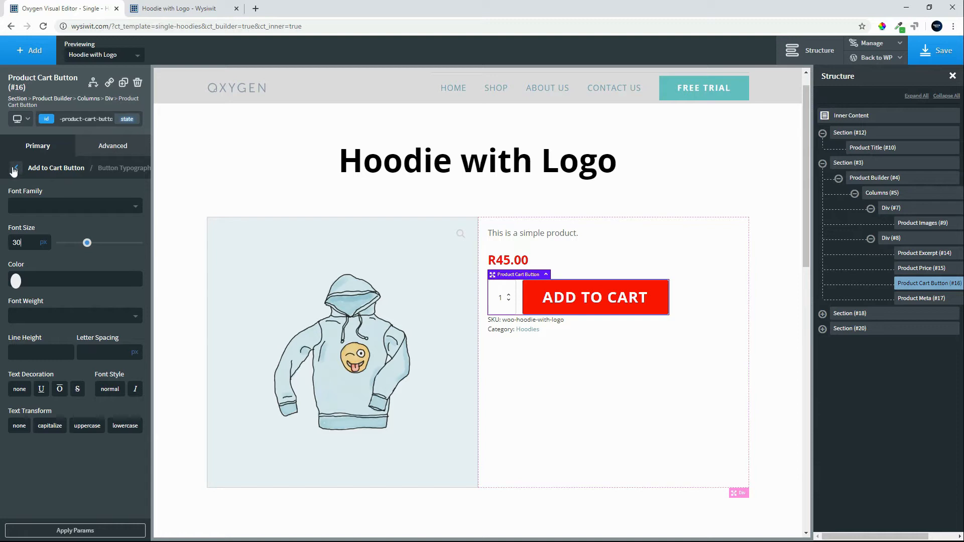
# Step: Give the Product Cart Button a bottom margin of 20 px
pyautogui.click(109, 147)
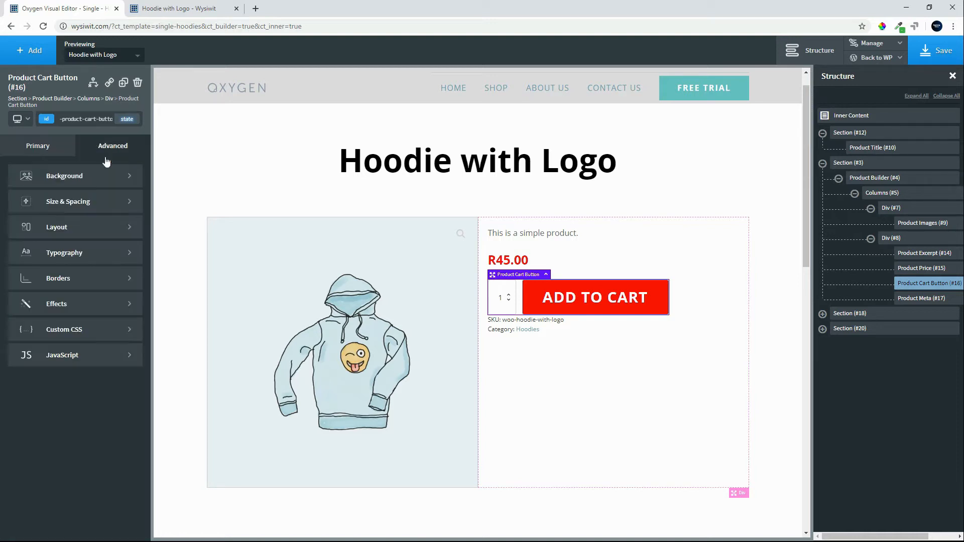
pyautogui.click(83, 202)
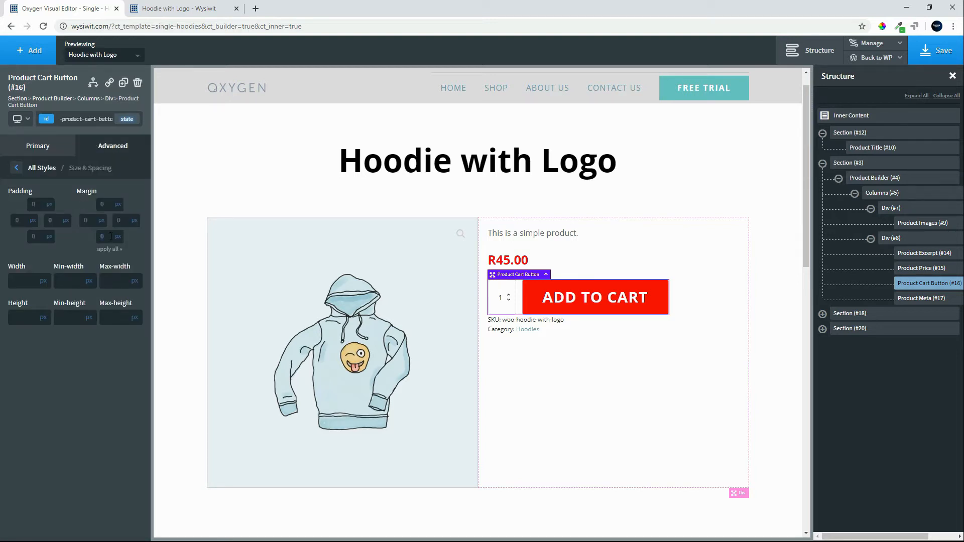
pyautogui.click(110, 236)
pyautogui.write('20')
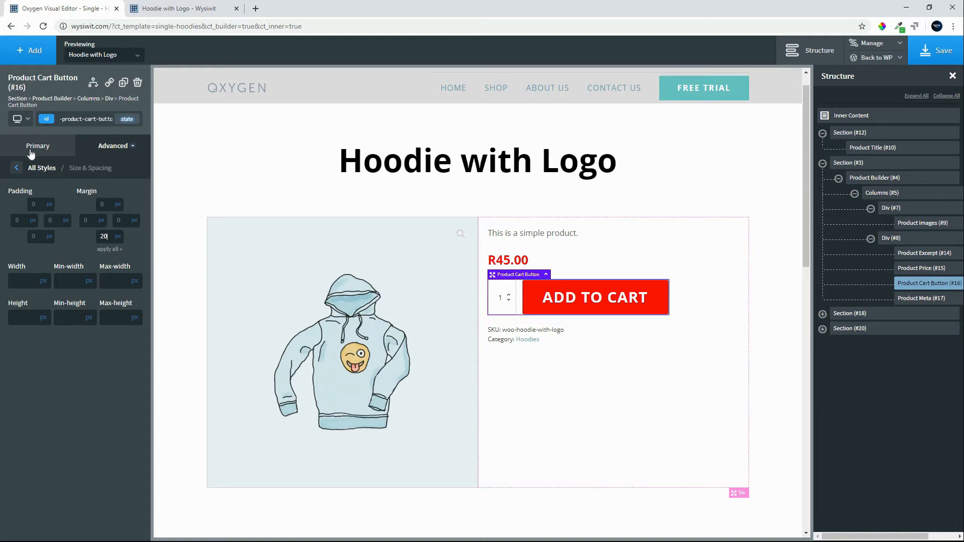
pyautogui.click(16, 168)
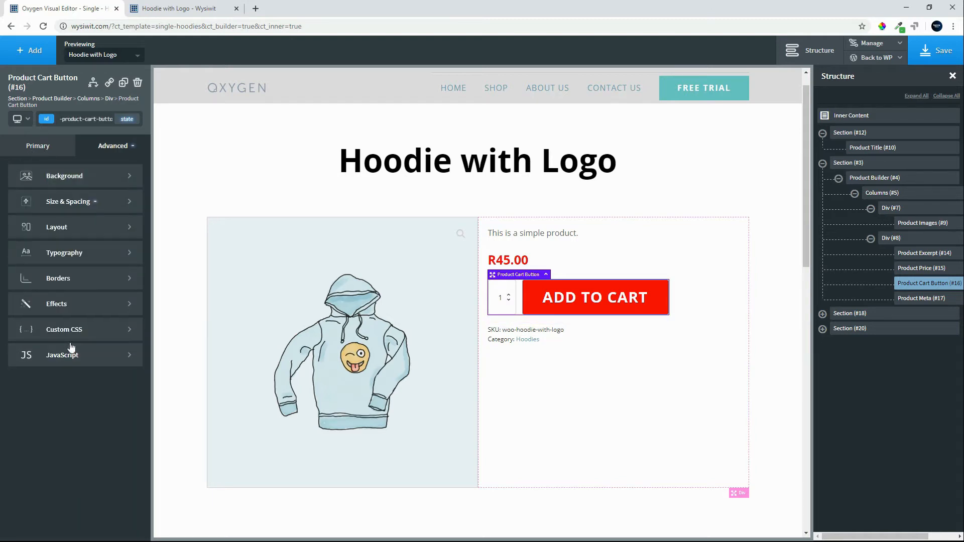
# Step: Increase the Product Meta's label font size and set its value font size to 16 px
pyautogui.click(503, 333)
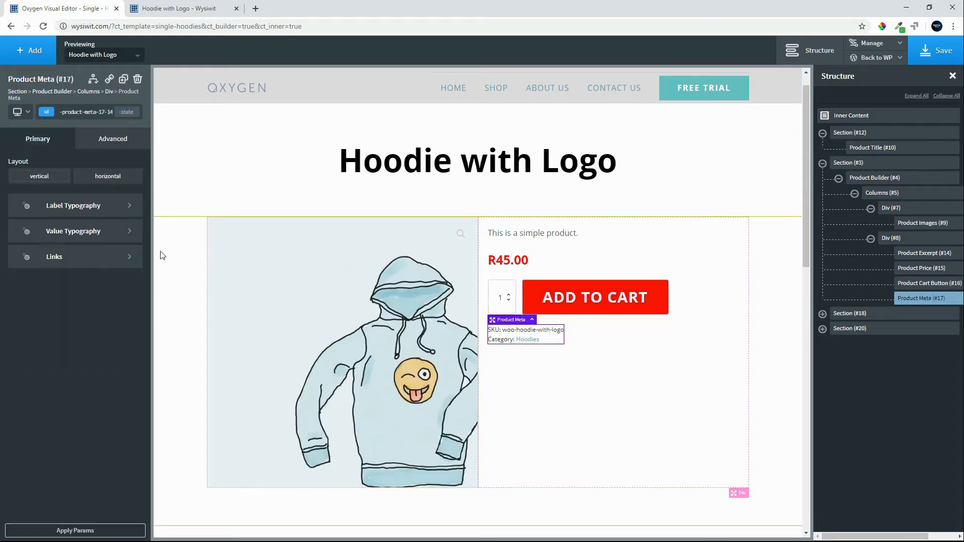
pyautogui.click(83, 205)
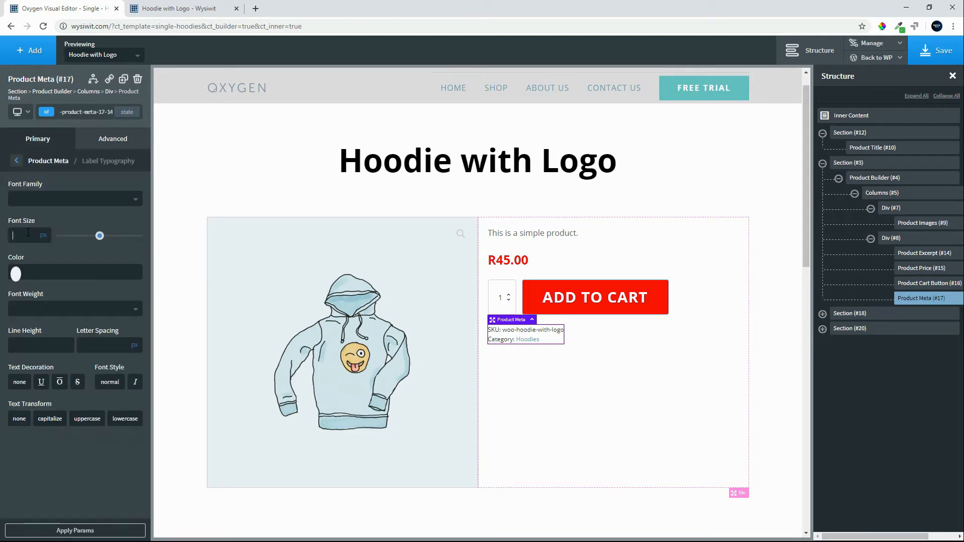
pyautogui.click(17, 161)
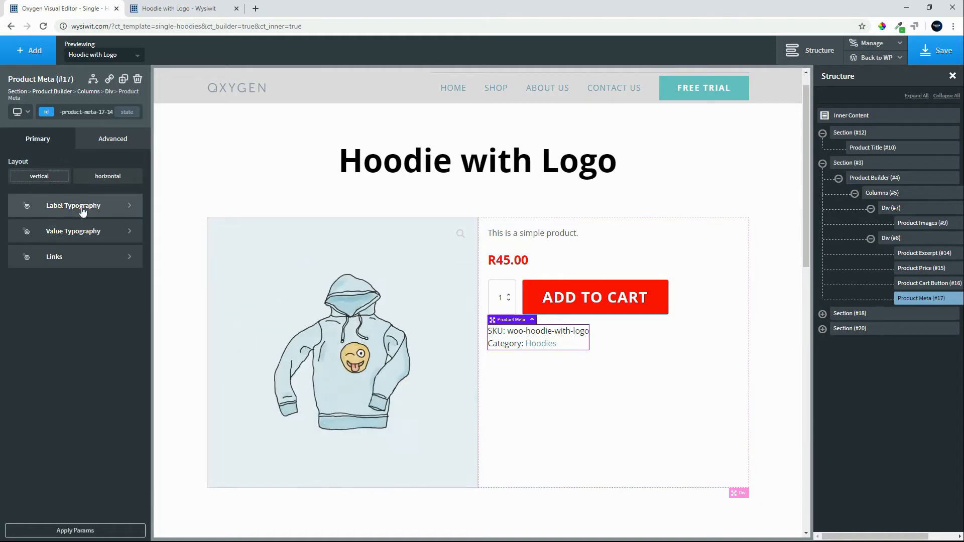
pyautogui.click(47, 231)
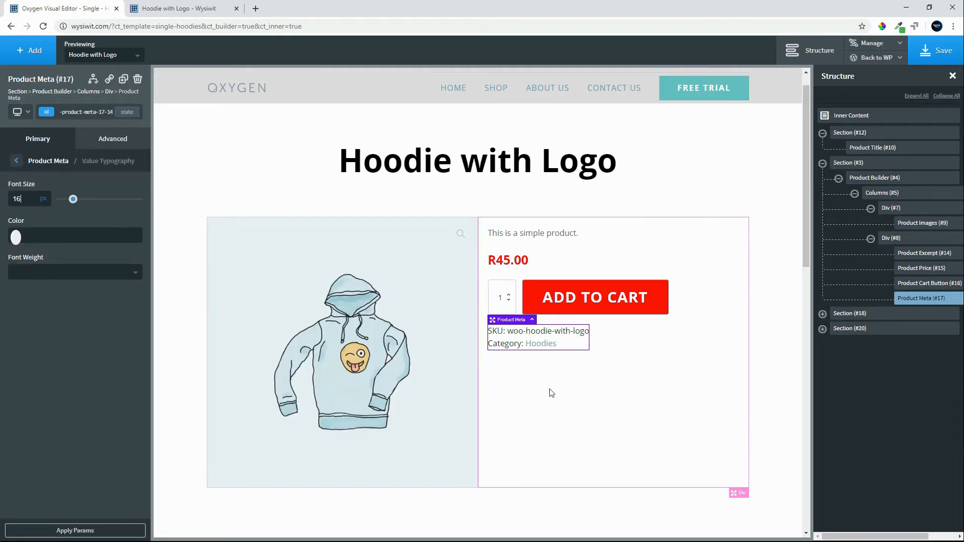
pyautogui.click(562, 391)
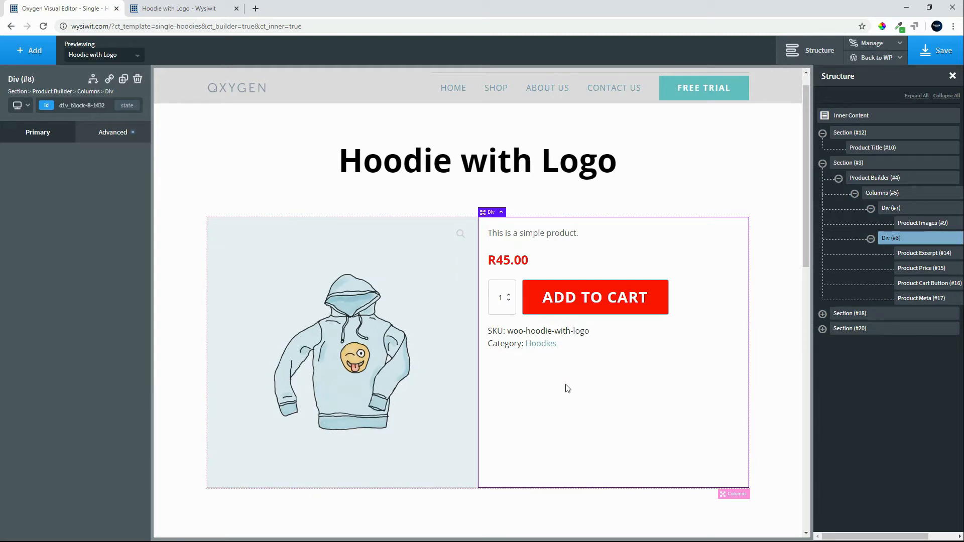
# Step: Remove the top padding of the section holding the product tabs and shrink its bottom padding
pyautogui.scroll(-5, 580, 385)
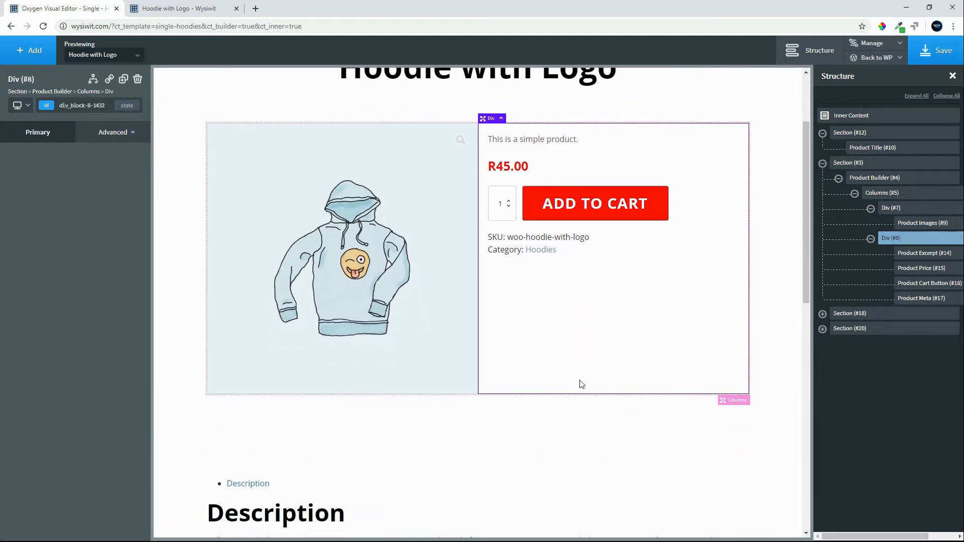
pyautogui.click(370, 333)
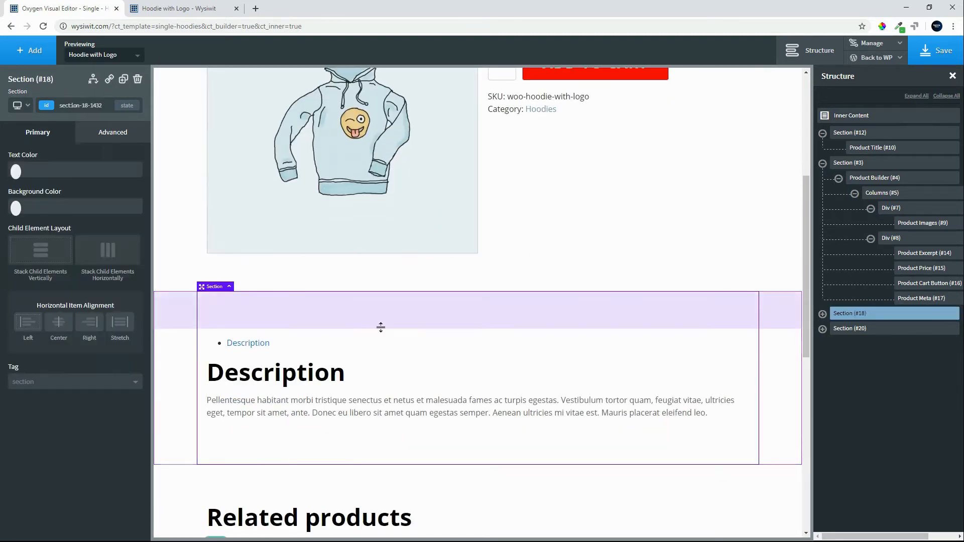
pyautogui.scroll(-1, 397, 297)
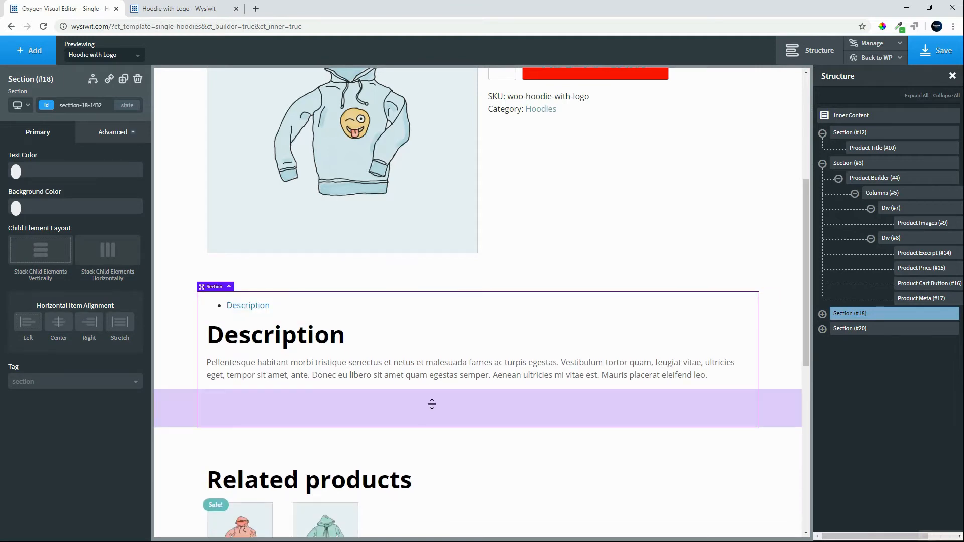
pyautogui.moveTo(430, 403); pyautogui.dragTo(448, 381)
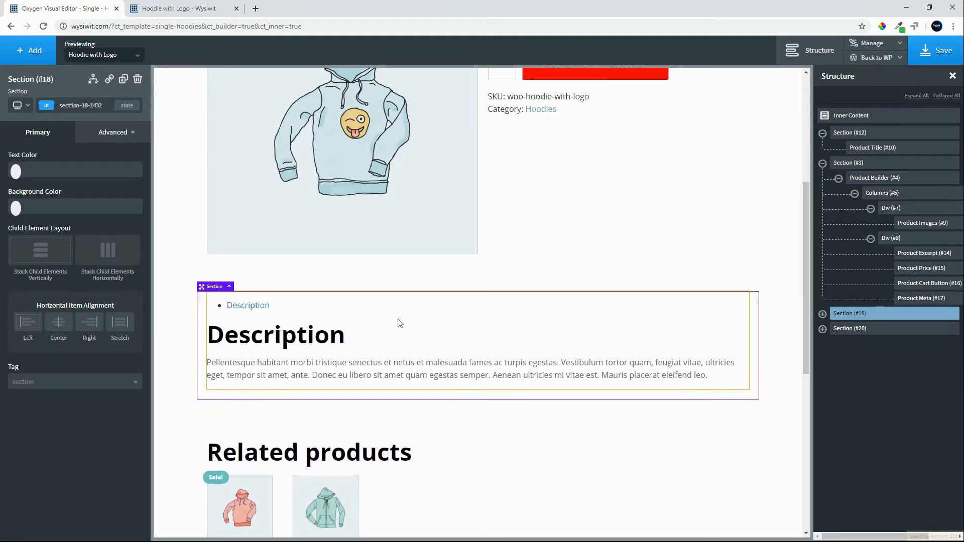
# Step: Set the background color of the Product Tabs' normal tabs to light grey #dbdbdb
pyautogui.click(329, 297)
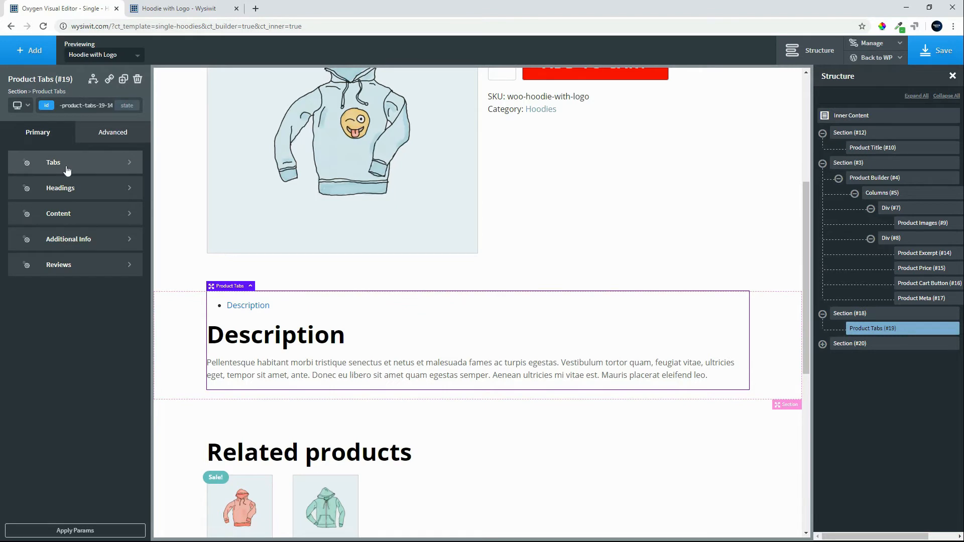
pyautogui.click(66, 168)
pyautogui.click(88, 187)
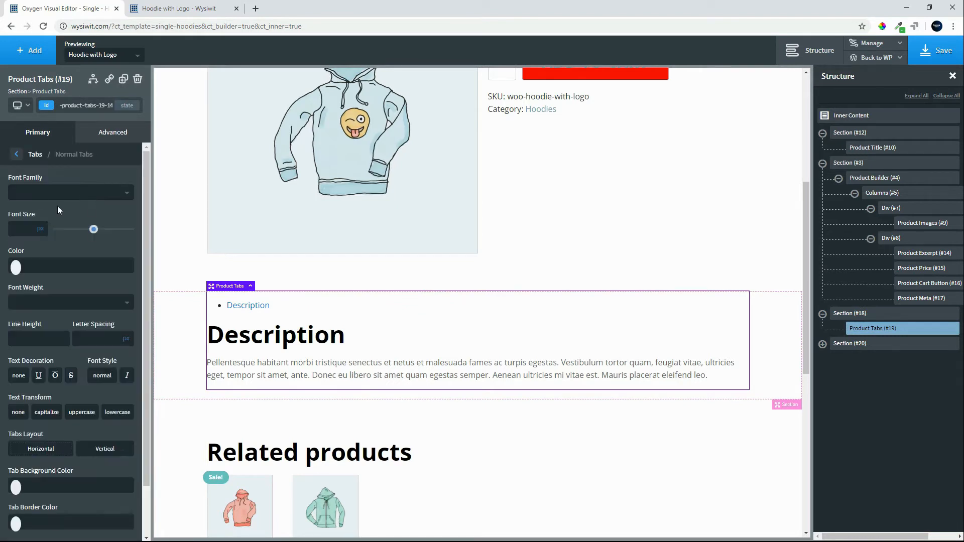
pyautogui.click(18, 157)
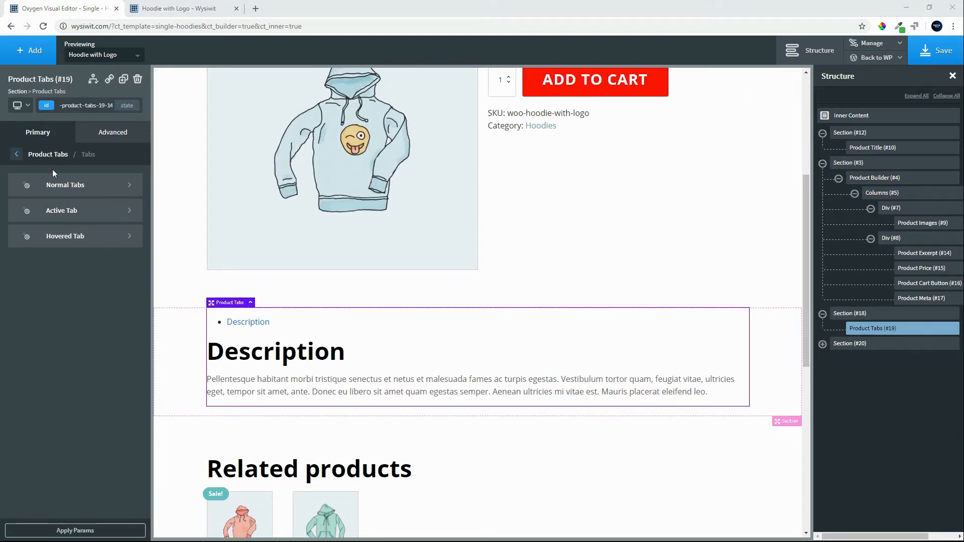
pyautogui.click(88, 189)
pyautogui.scroll(-1, 13, 422)
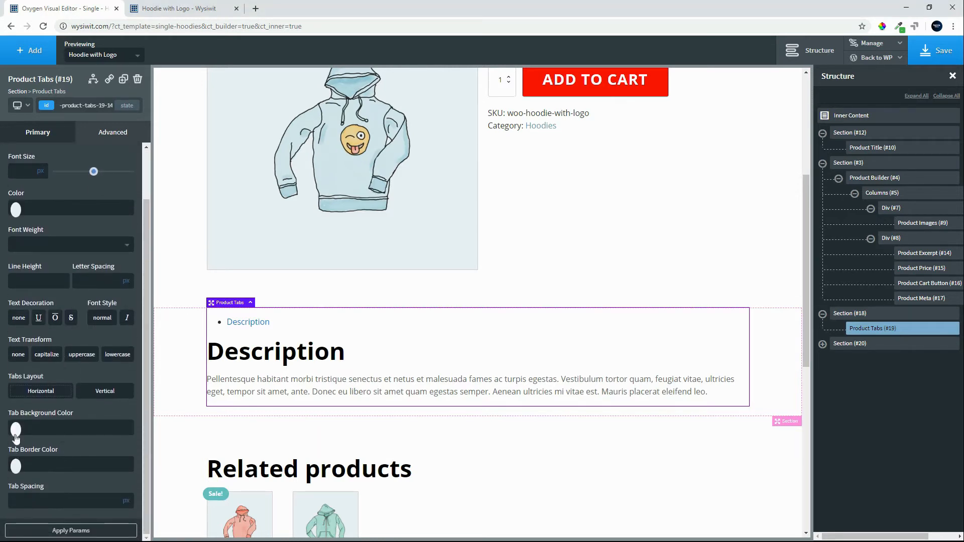
pyautogui.click(16, 430)
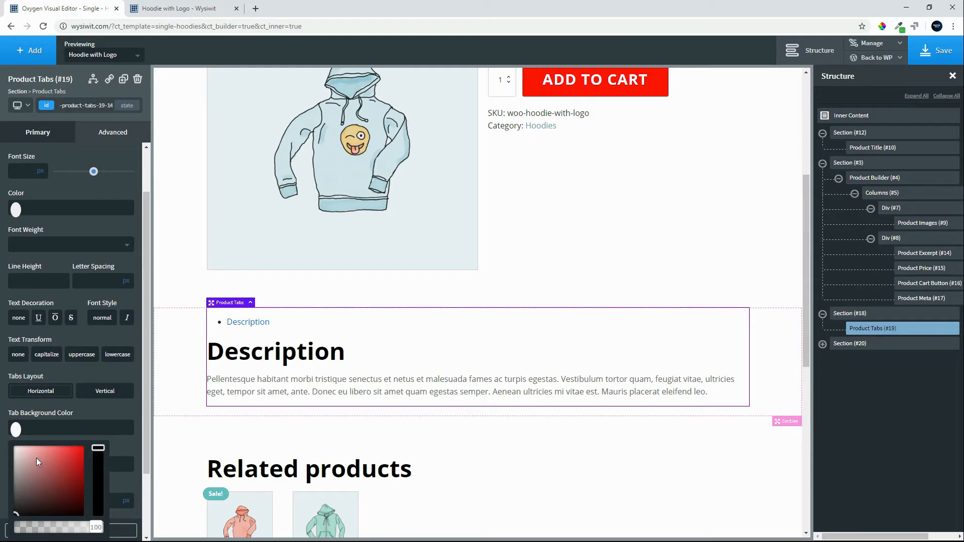
pyautogui.moveTo(37, 458); pyautogui.dragTo(16, 456)
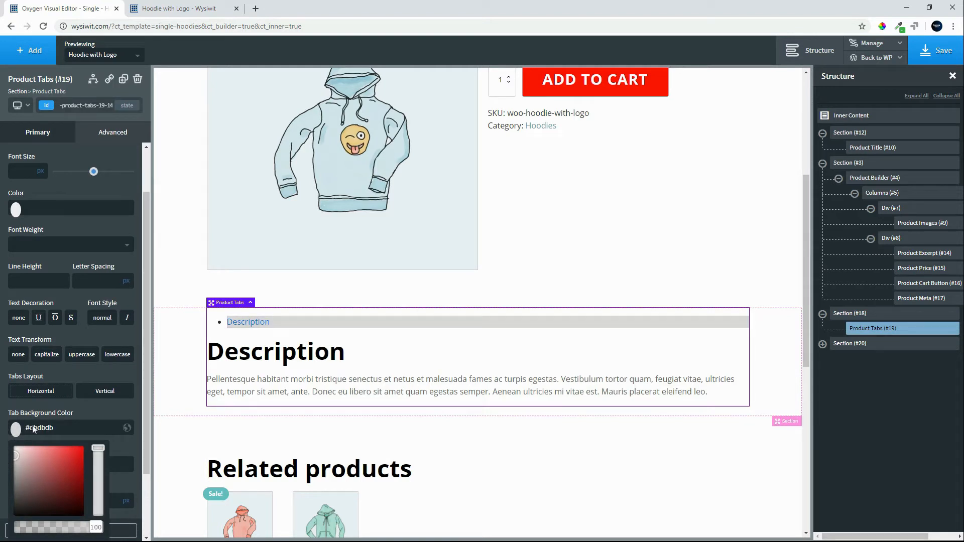
pyautogui.click(93, 402)
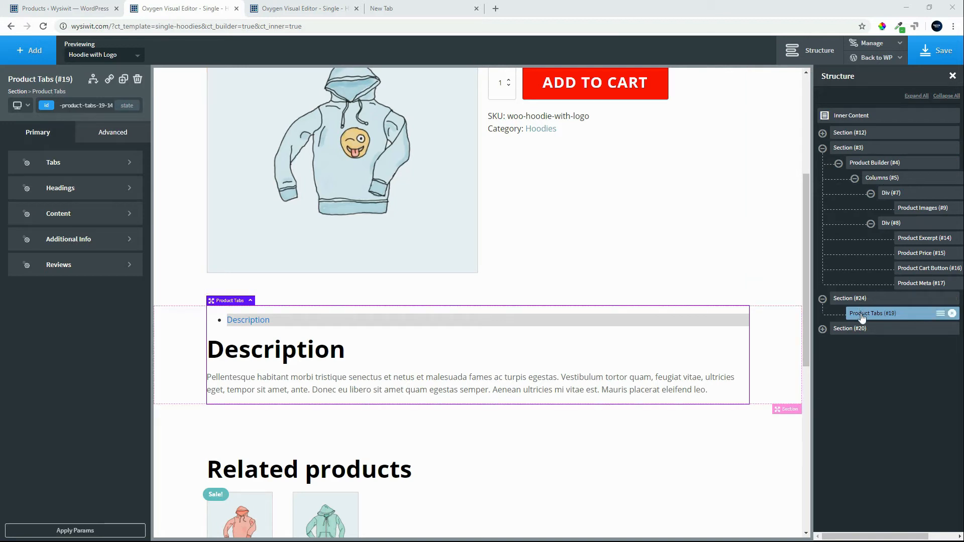
# Step: Move the Product Tabs into the Product Builder below the columns and delete the emptied section
pyautogui.moveTo(861, 317); pyautogui.dragTo(878, 182)
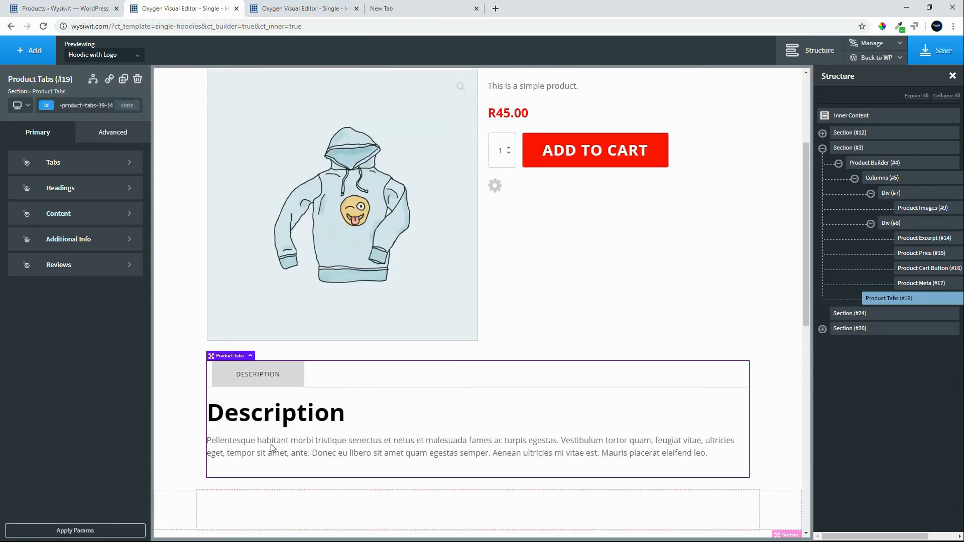
pyautogui.scroll(-2, 298, 455)
pyautogui.click(204, 414)
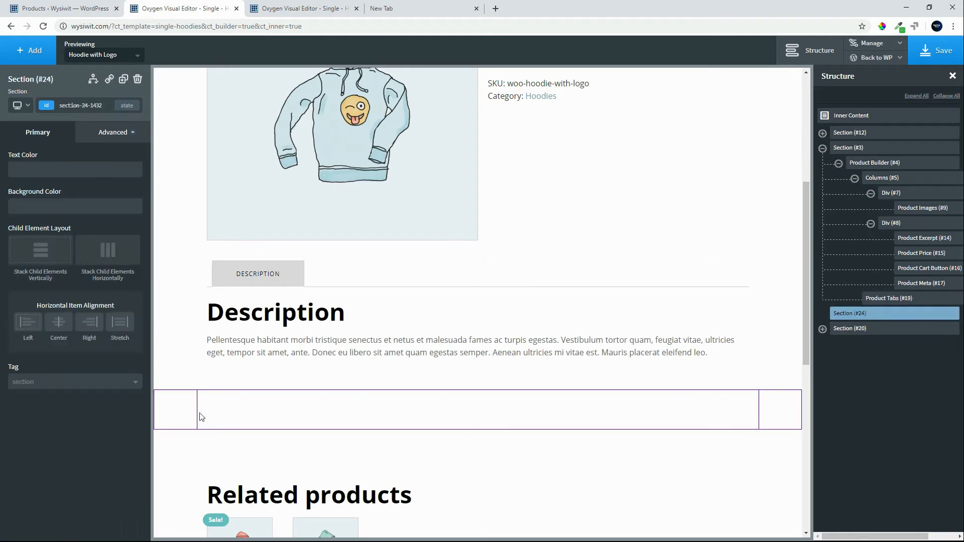
pyautogui.click(136, 82)
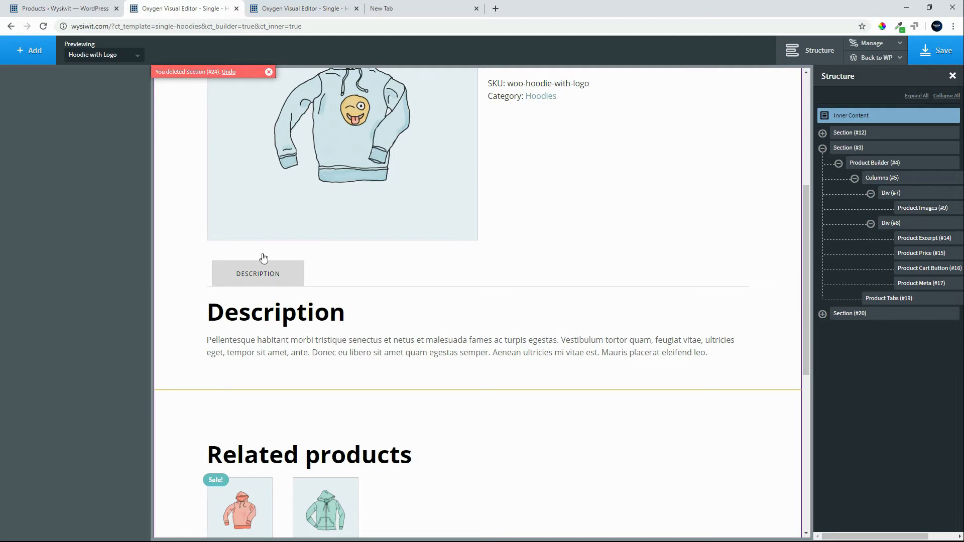
pyautogui.click(330, 382)
pyautogui.moveTo(324, 383); pyautogui.dragTo(328, 372)
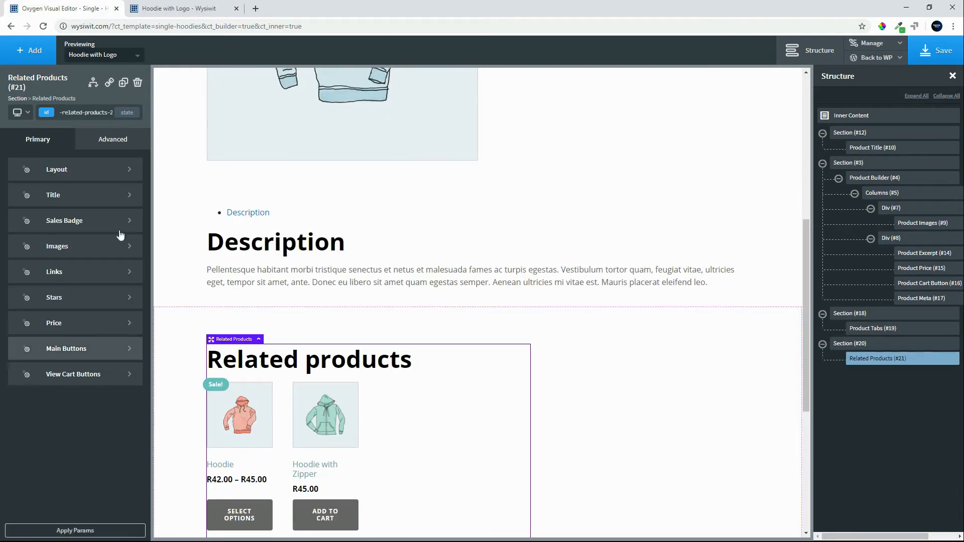
# Step: Set the width of the Related Products element to 100%
pyautogui.click(98, 149)
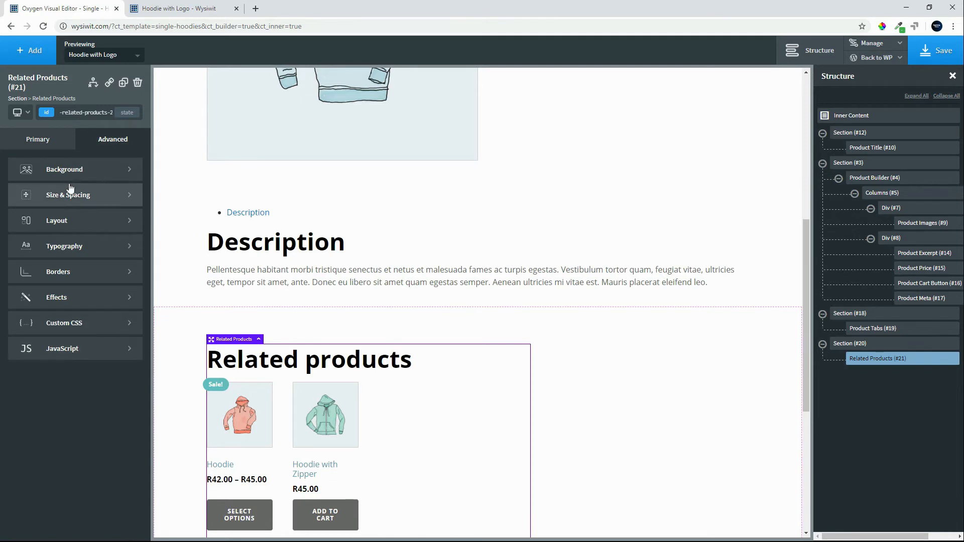
pyautogui.click(62, 203)
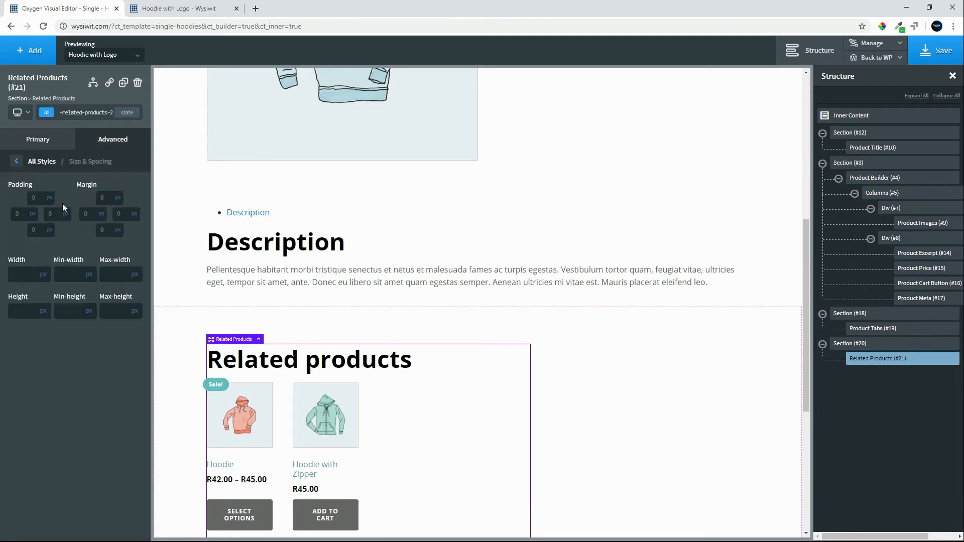
pyautogui.click(25, 274)
pyautogui.write('100')
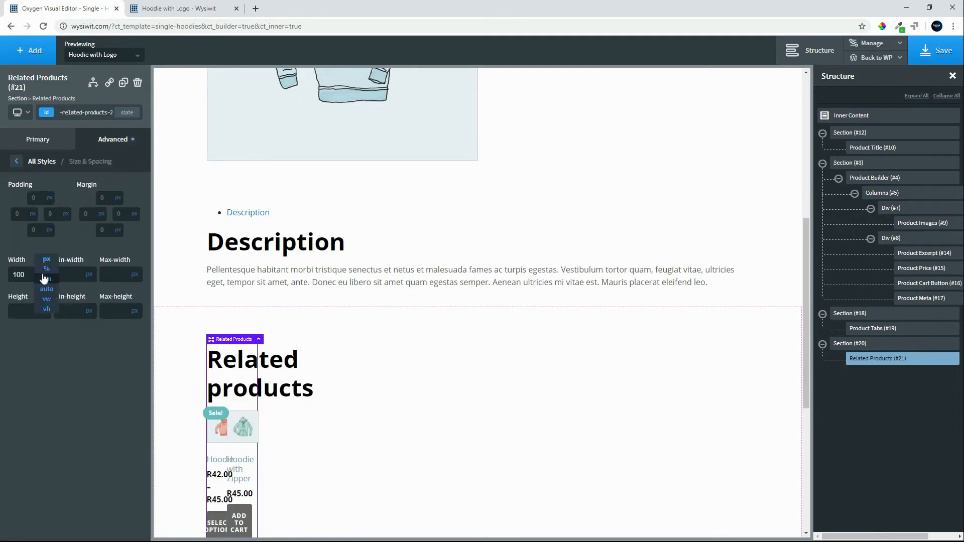
pyautogui.click(47, 270)
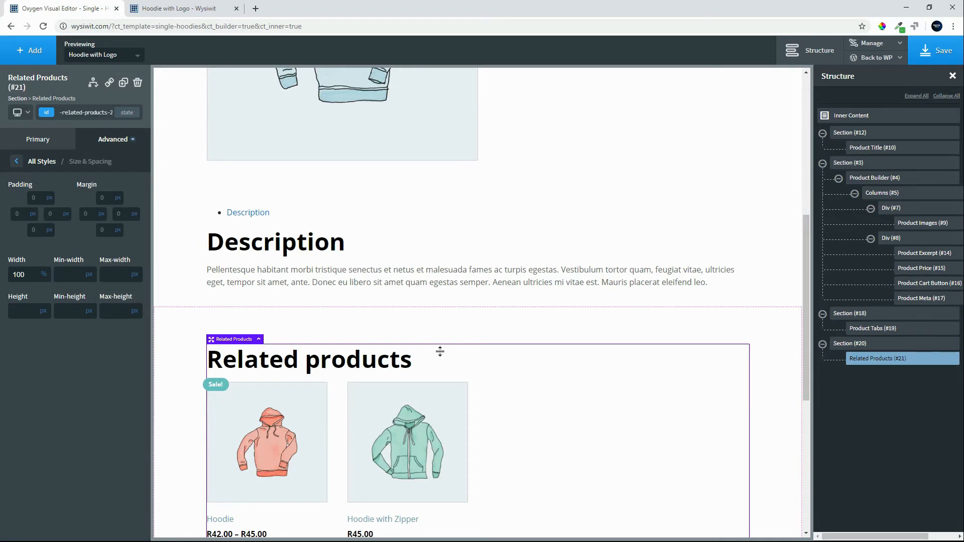
# Step: Center-align the items in the Related Products layout
pyautogui.click(887, 347)
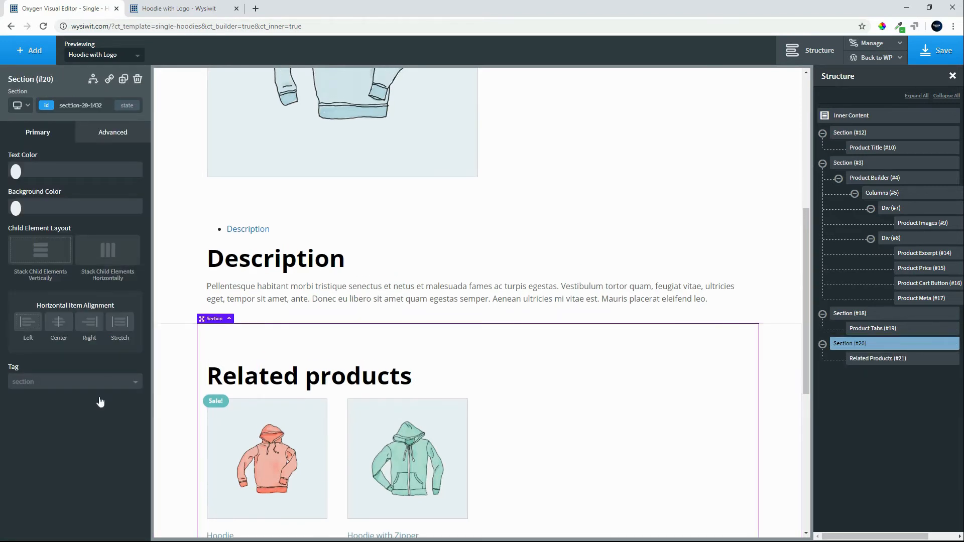
pyautogui.scroll(-4, 526, 429)
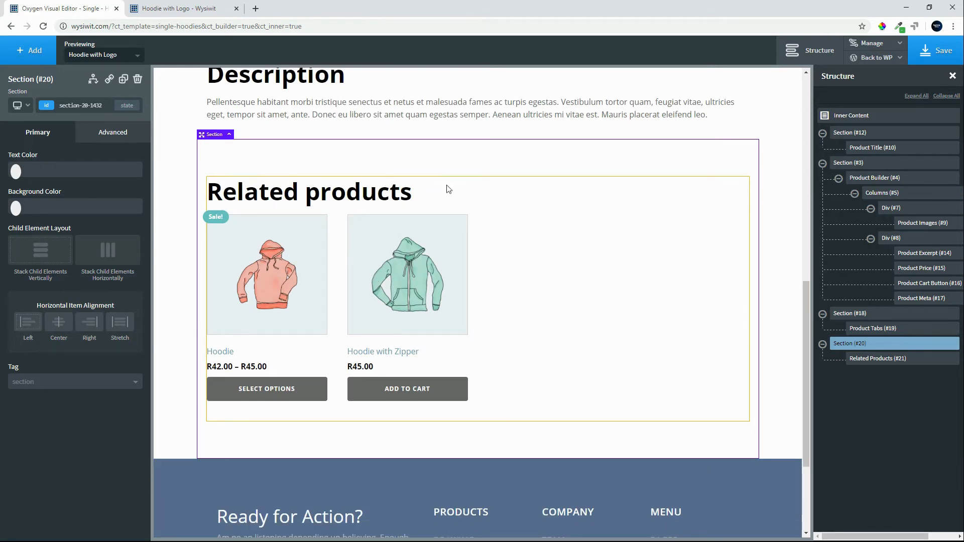
pyautogui.click(449, 189)
pyautogui.click(57, 172)
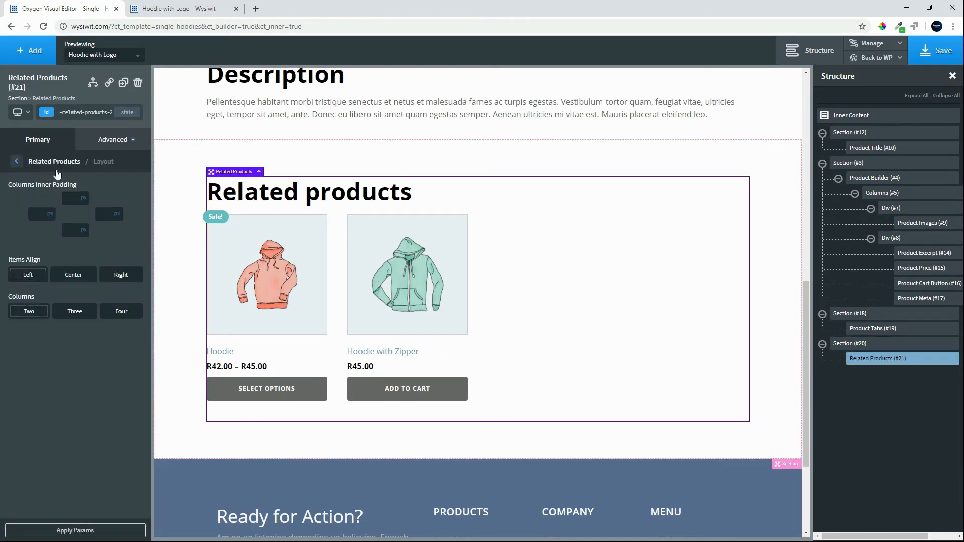
pyautogui.click(74, 277)
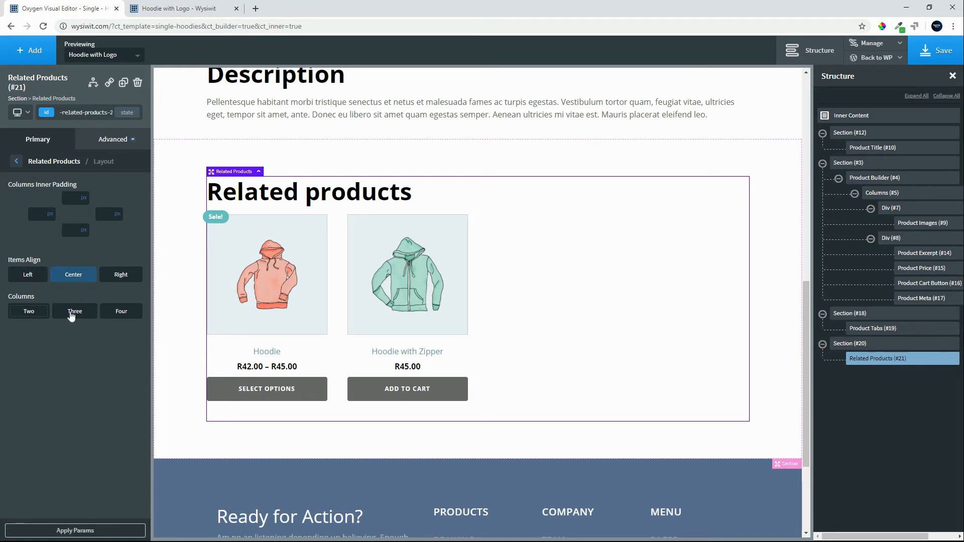
# Step: Set the Related Products layout to three columns
pyautogui.click(72, 312)
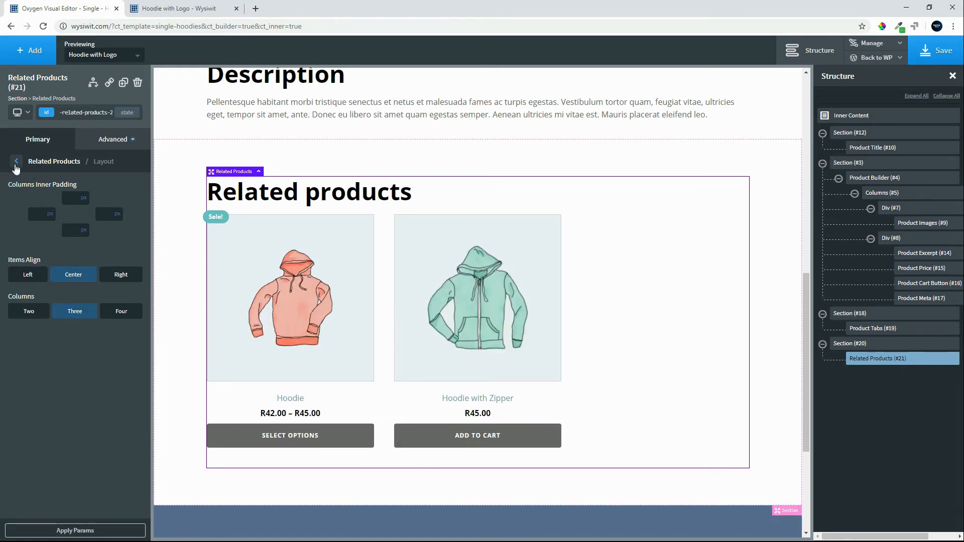
pyautogui.click(16, 163)
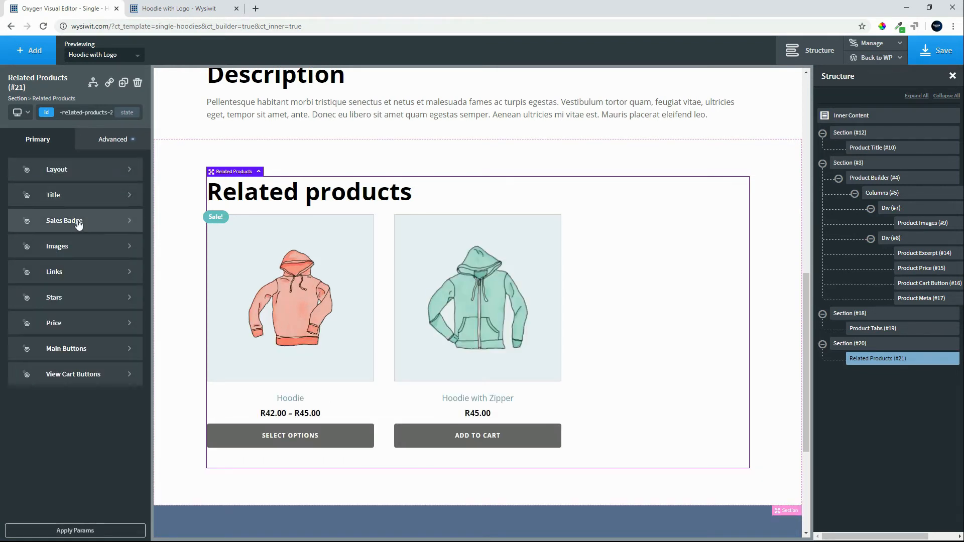
# Step: Give the images in the Related Products element a solid black #000000 border
pyautogui.click(65, 248)
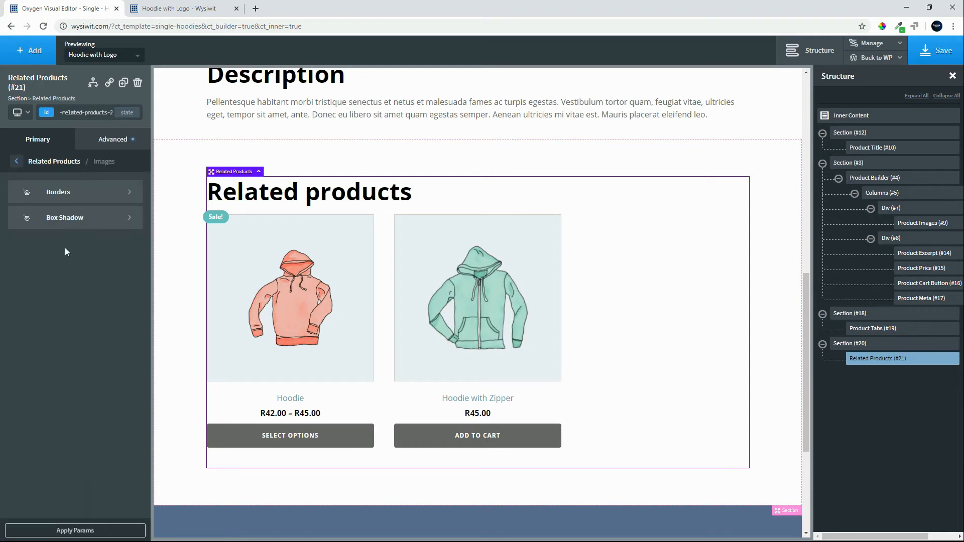
pyautogui.click(51, 190)
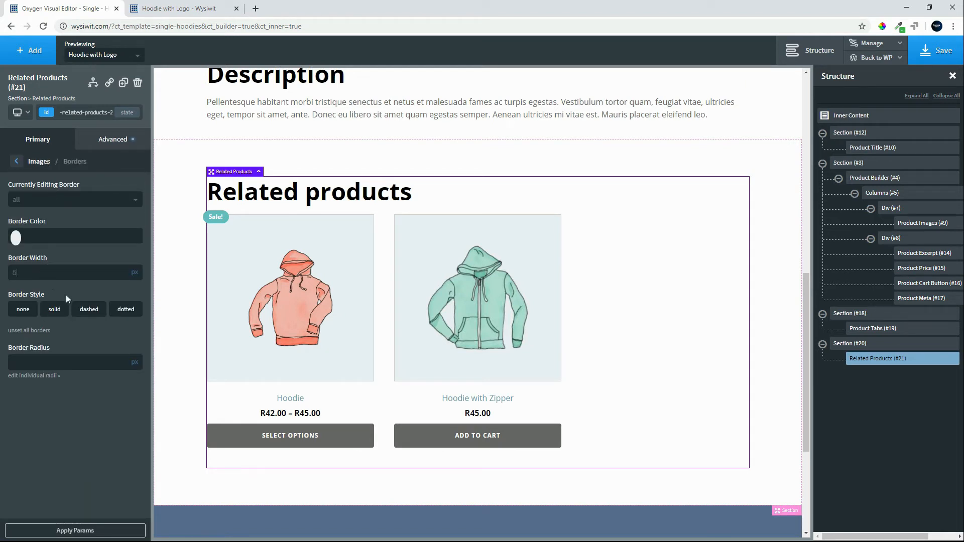
pyautogui.click(16, 238)
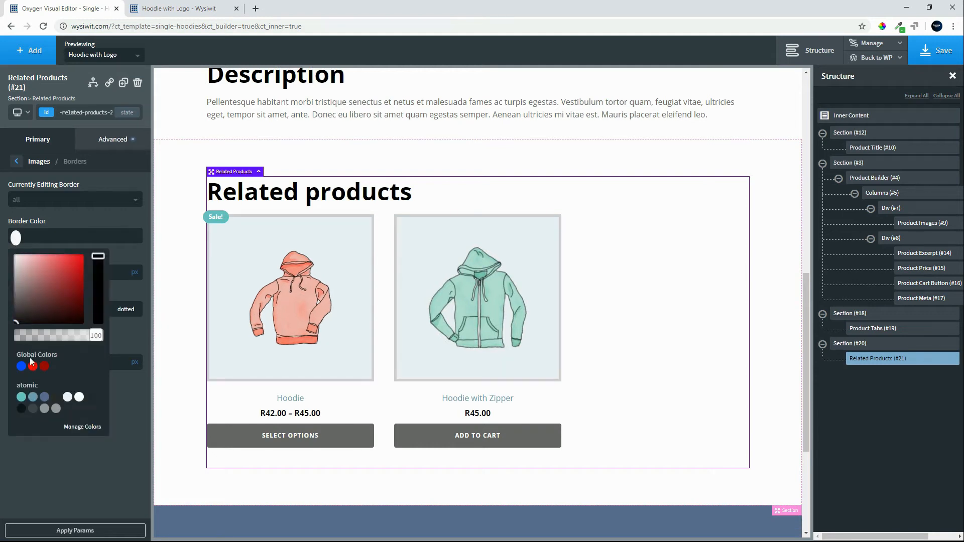
pyautogui.click(21, 408)
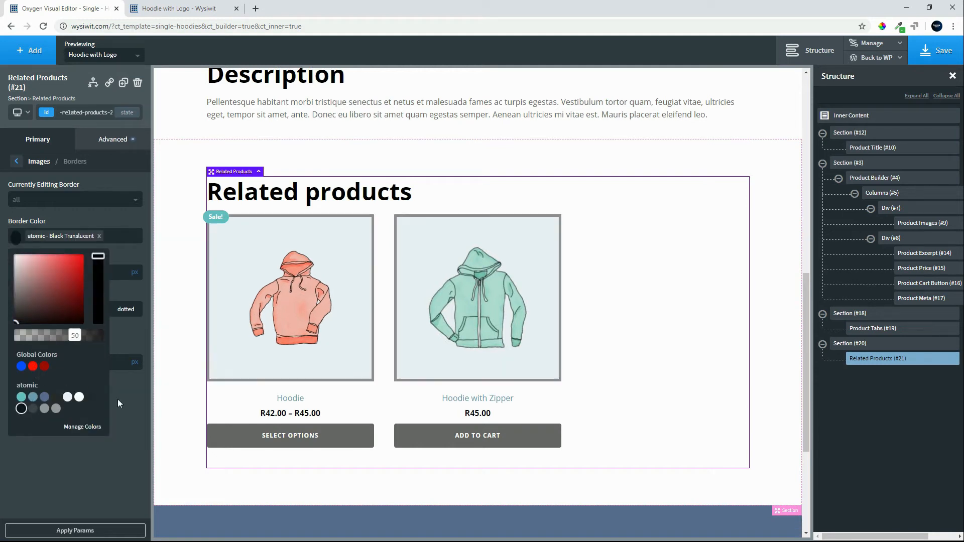
pyautogui.click(131, 400)
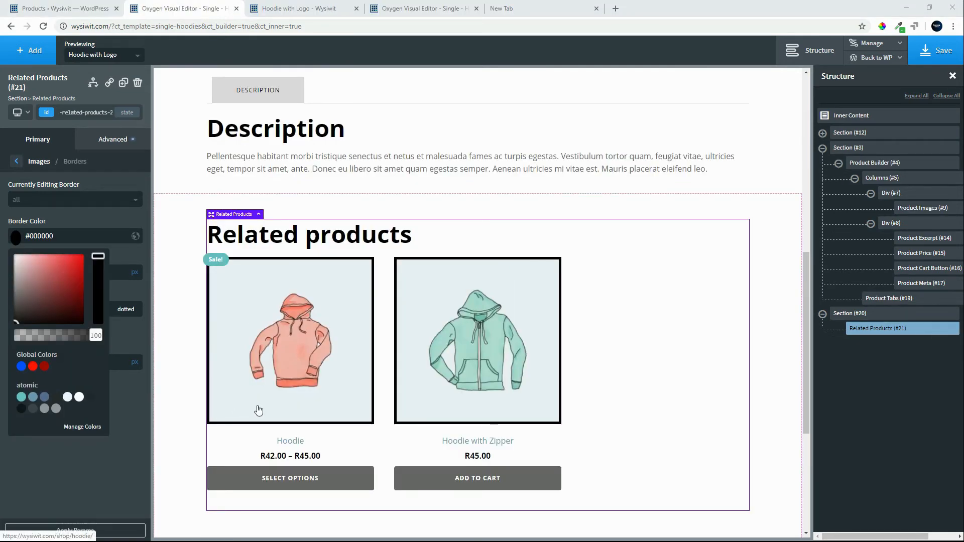
pyautogui.click(17, 162)
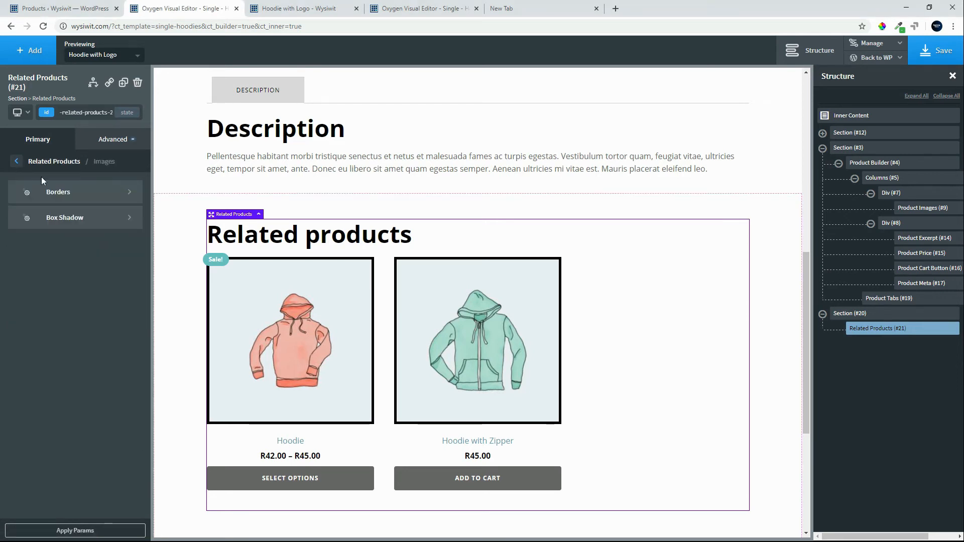
pyautogui.click(17, 165)
# Step: Style the Related Products links with the global Red color and a 30 px font size
pyautogui.click(67, 274)
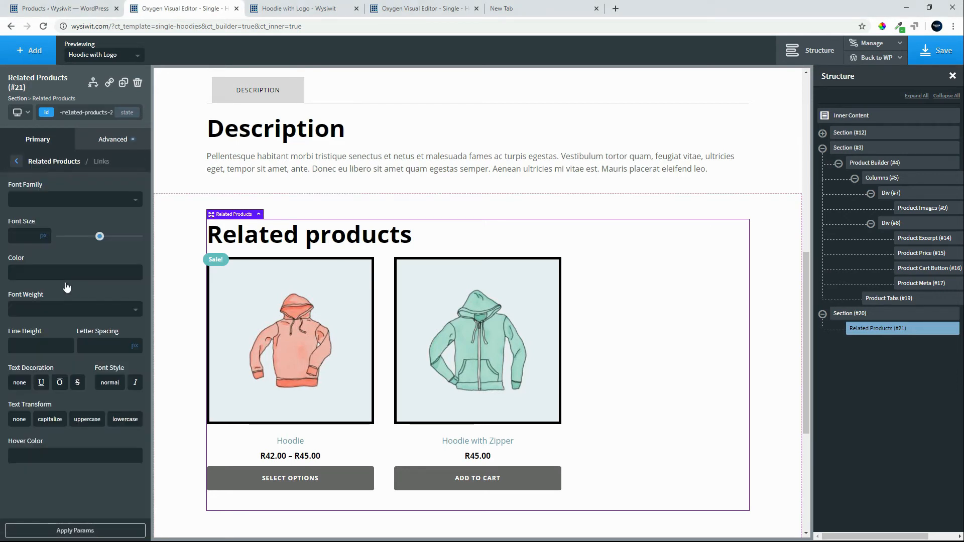
pyautogui.click(15, 274)
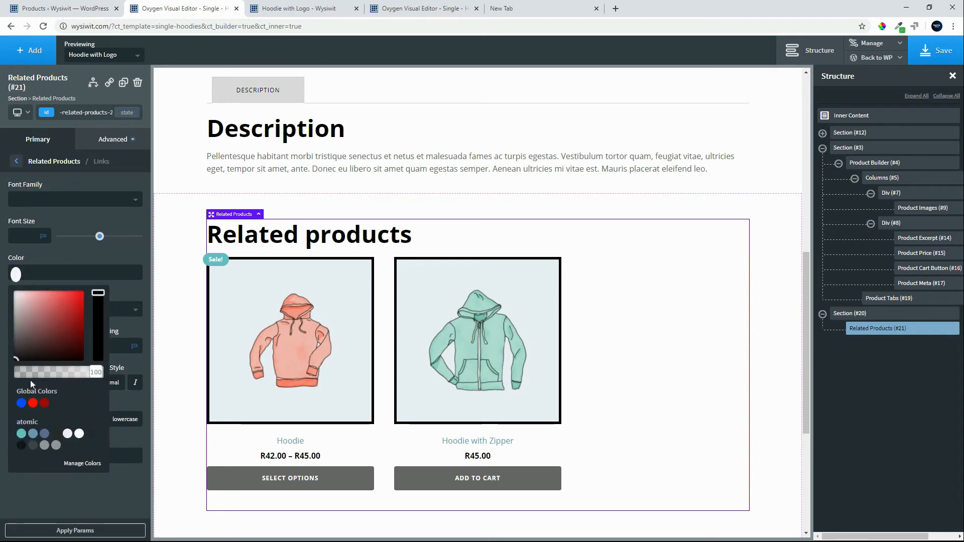
pyautogui.click(33, 404)
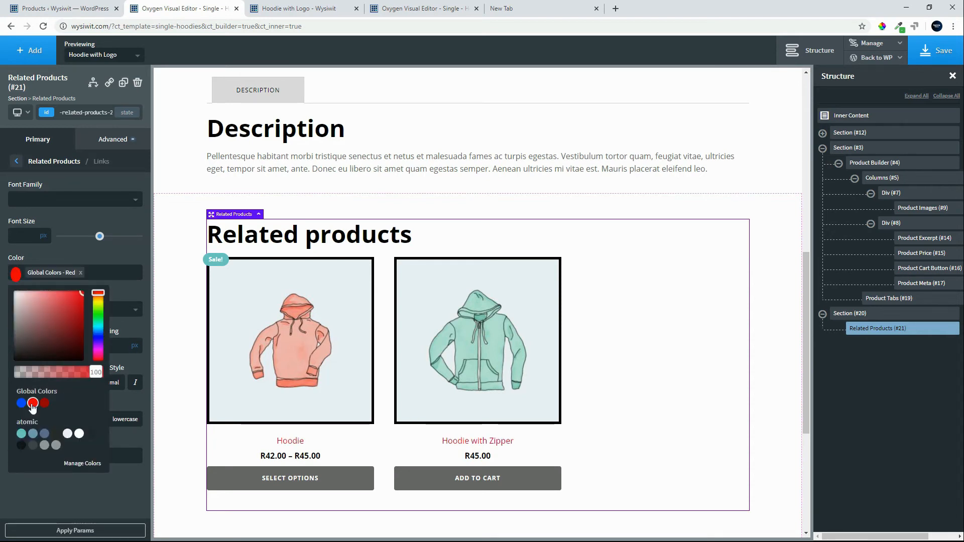
pyautogui.click(20, 235)
pyautogui.write('20')
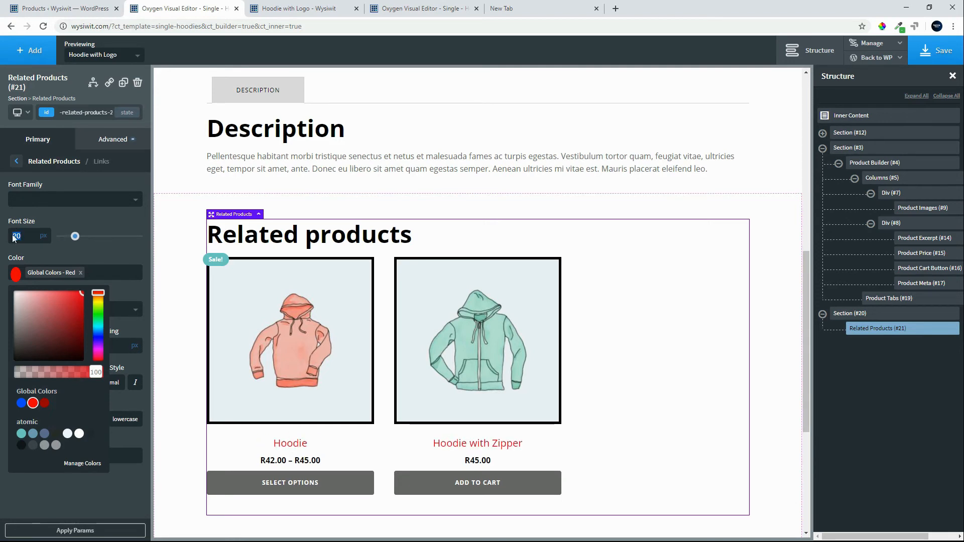
pyautogui.write('3')
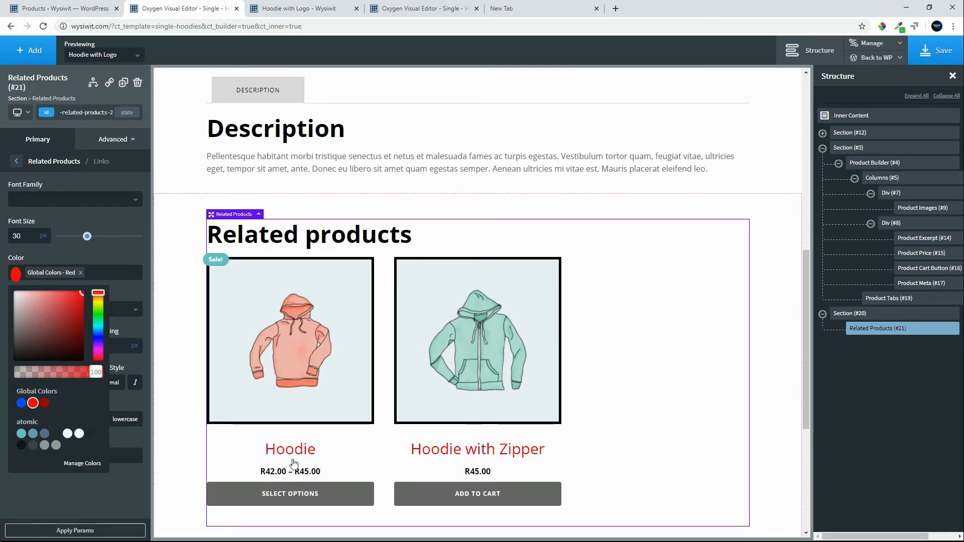
pyautogui.click(318, 479)
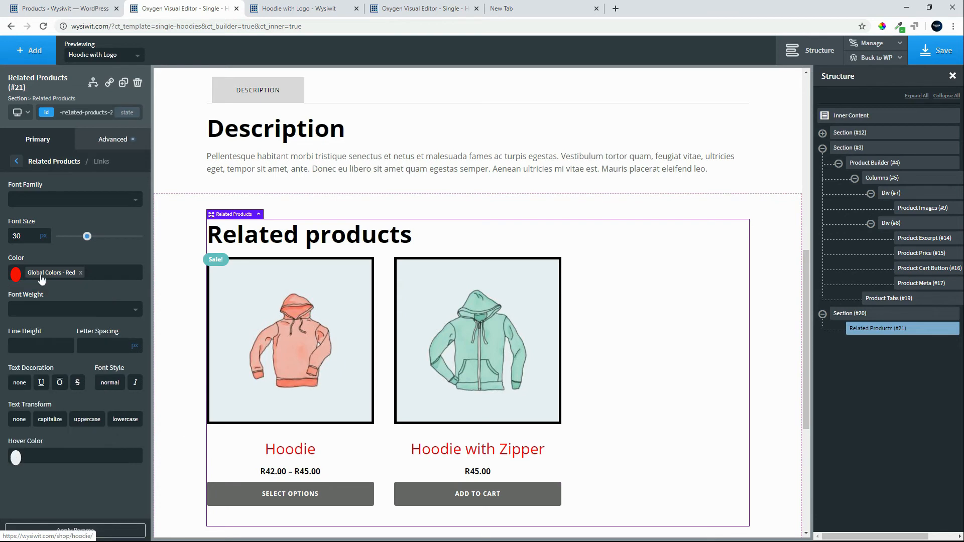
pyautogui.click(18, 163)
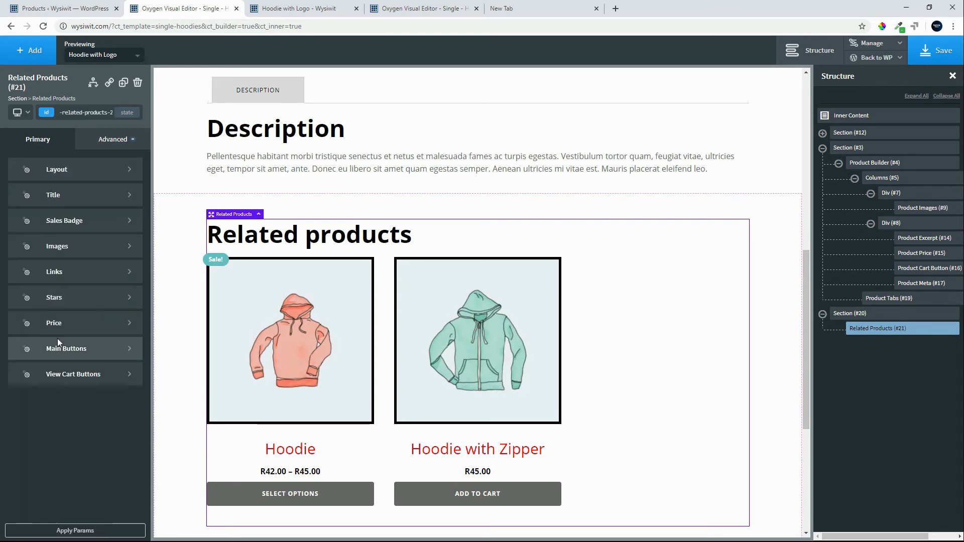
# Step: Set the current price text in Related Products to a 25 px font size and font weight 500
pyautogui.click(66, 323)
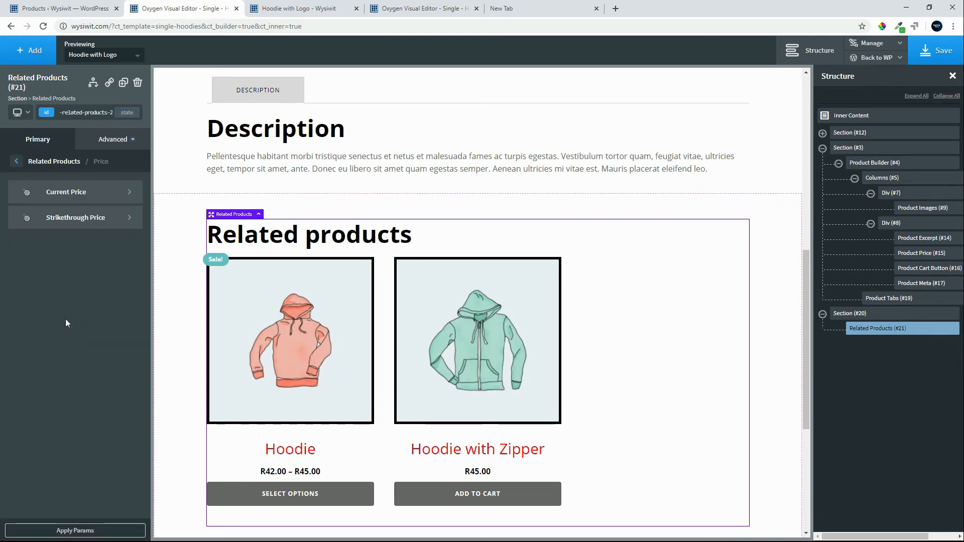
pyautogui.click(76, 191)
pyautogui.click(25, 235)
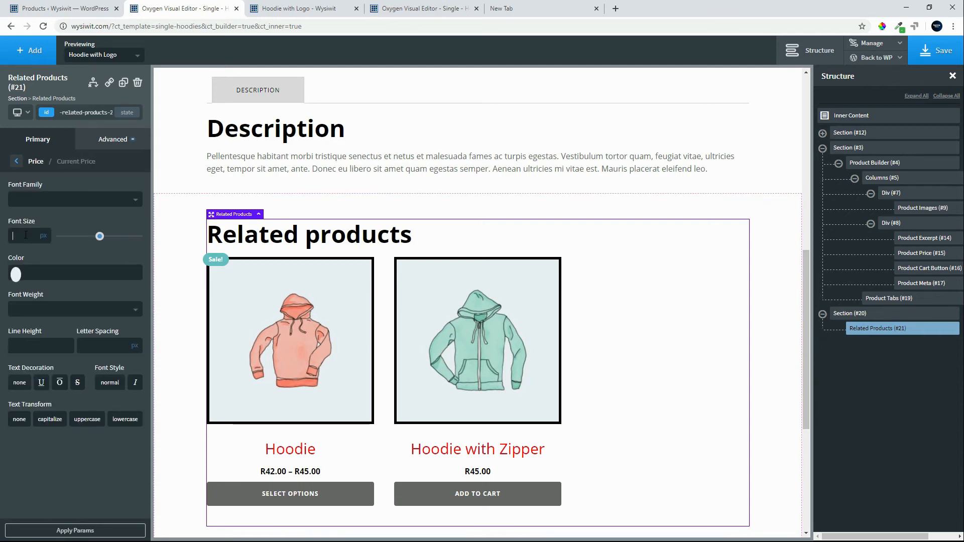
pyautogui.write('20')
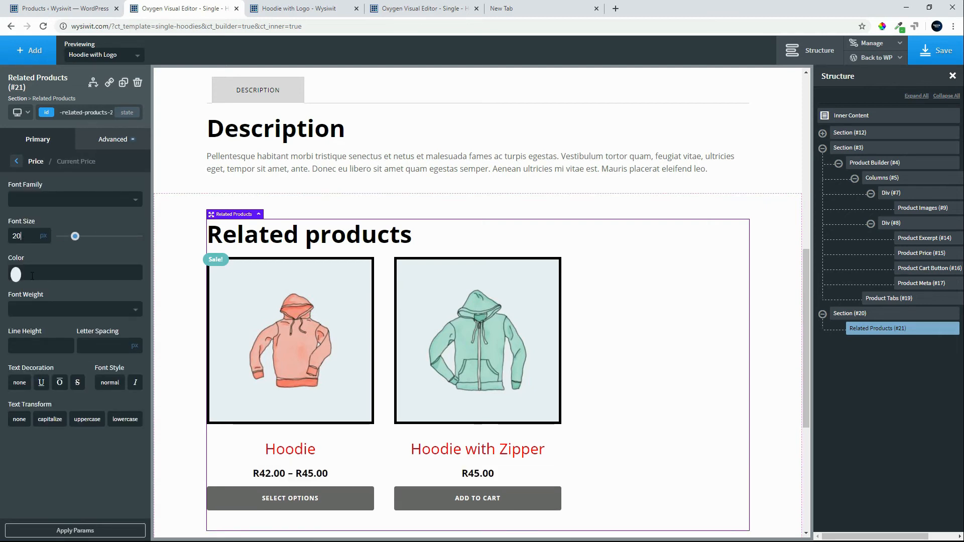
pyautogui.doubleClick(22, 238)
pyautogui.write('25')
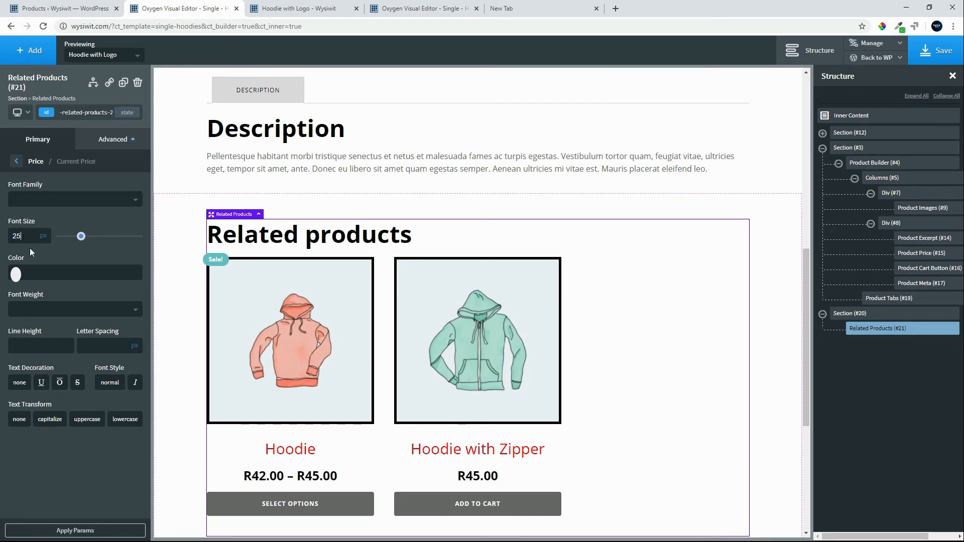
pyautogui.click(20, 310)
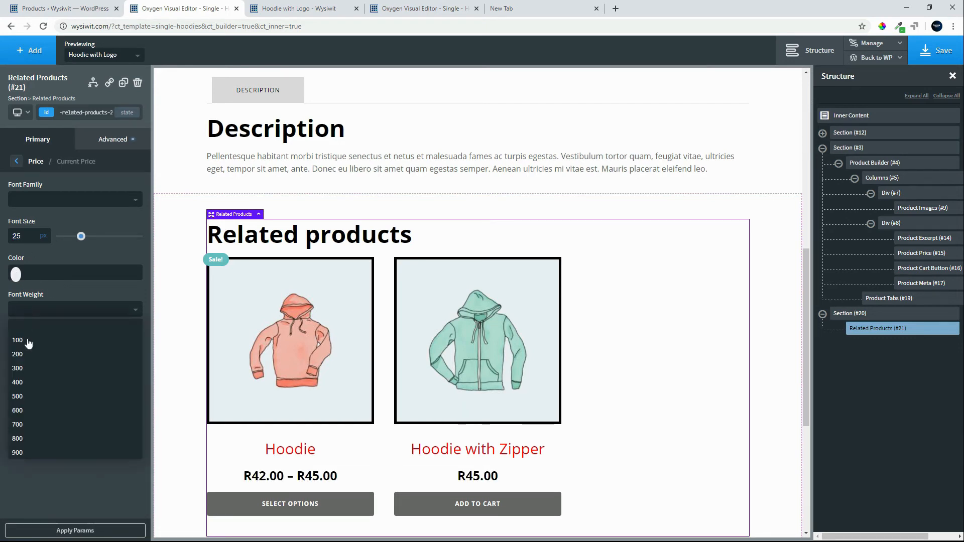
pyautogui.click(20, 396)
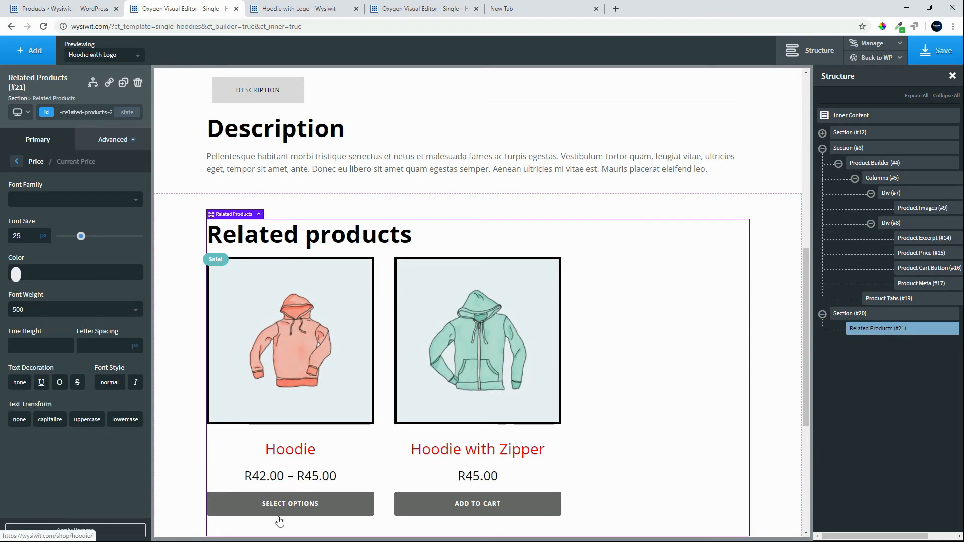
pyautogui.click(16, 161)
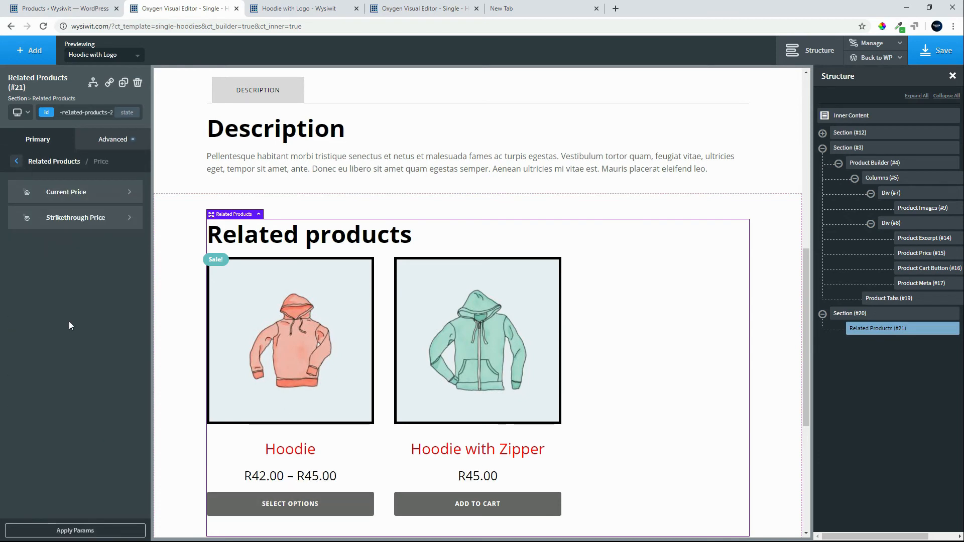
pyautogui.click(16, 162)
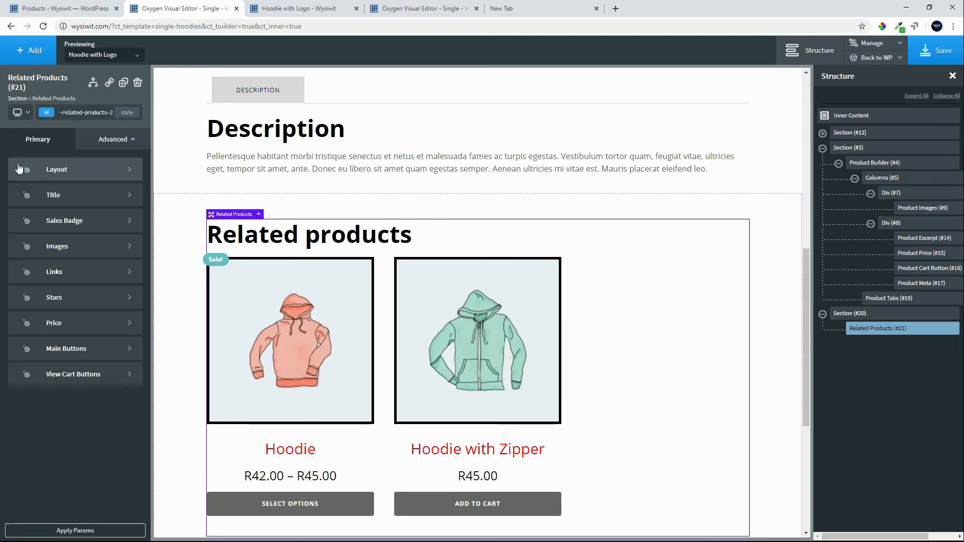
# Step: Set the Related Products main buttons' background to global Red and their hover background to global Dark Red
pyautogui.click(74, 352)
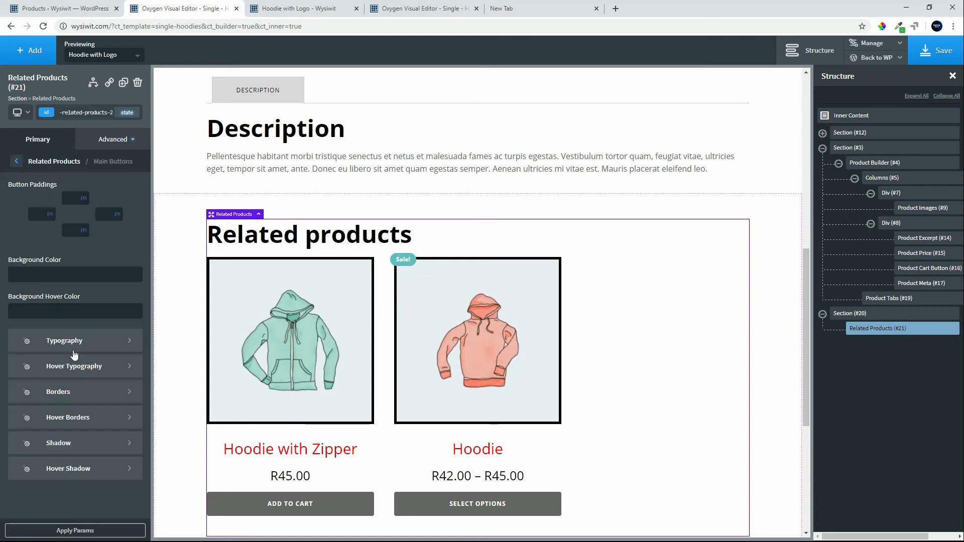
pyautogui.click(19, 277)
pyautogui.click(33, 405)
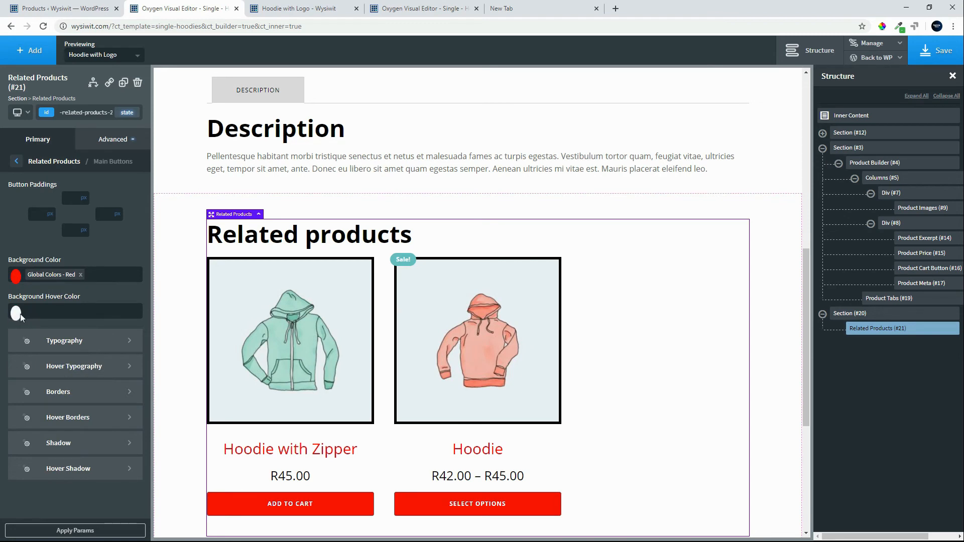
pyautogui.click(22, 315)
pyautogui.click(44, 443)
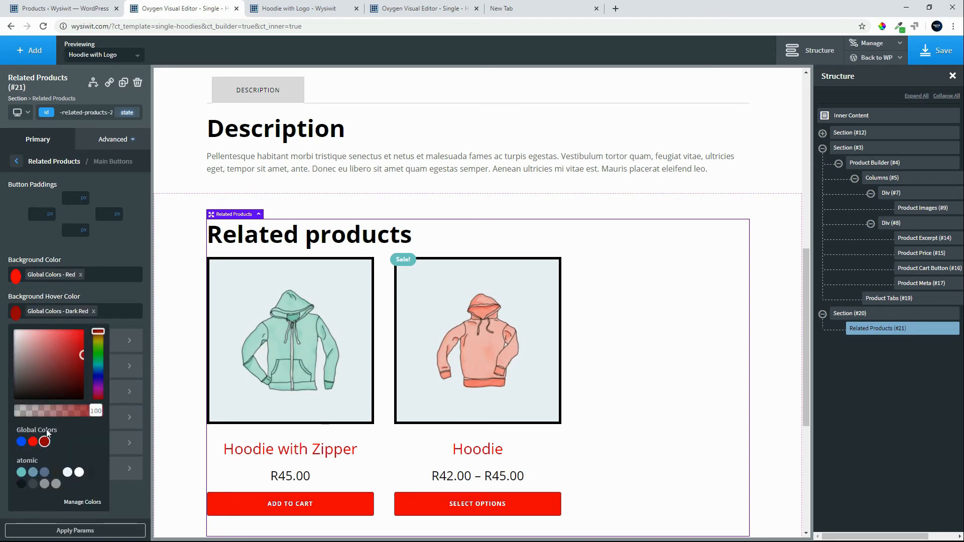
# Step: Set the main buttons' typography in Related Products to a 30 px font size and font weight 500
pyautogui.click(69, 340)
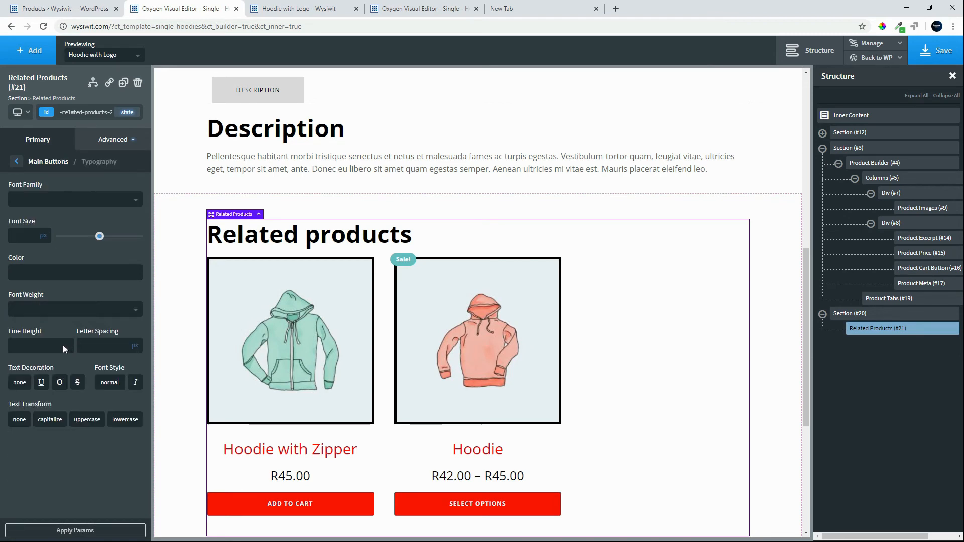
pyautogui.click(15, 236)
pyautogui.write('30')
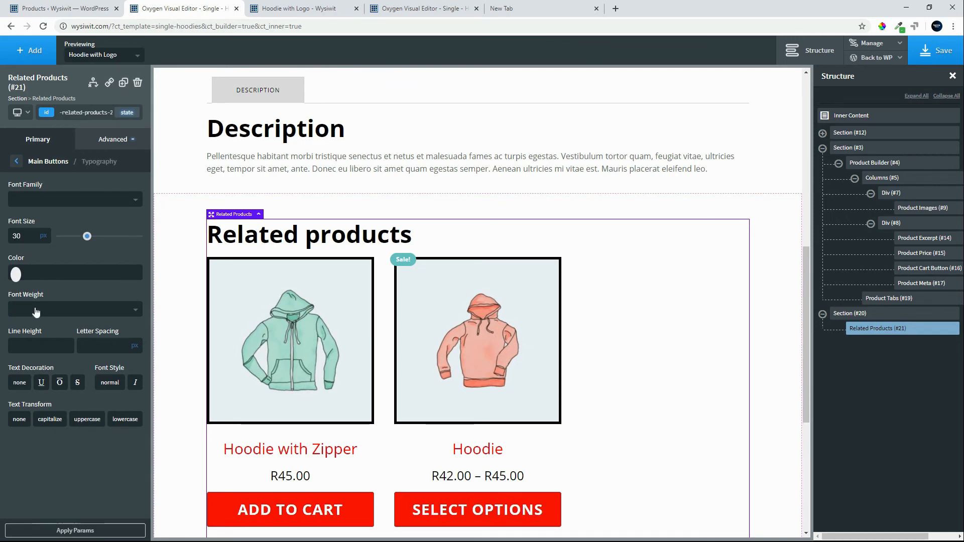
pyautogui.click(35, 311)
pyautogui.click(18, 395)
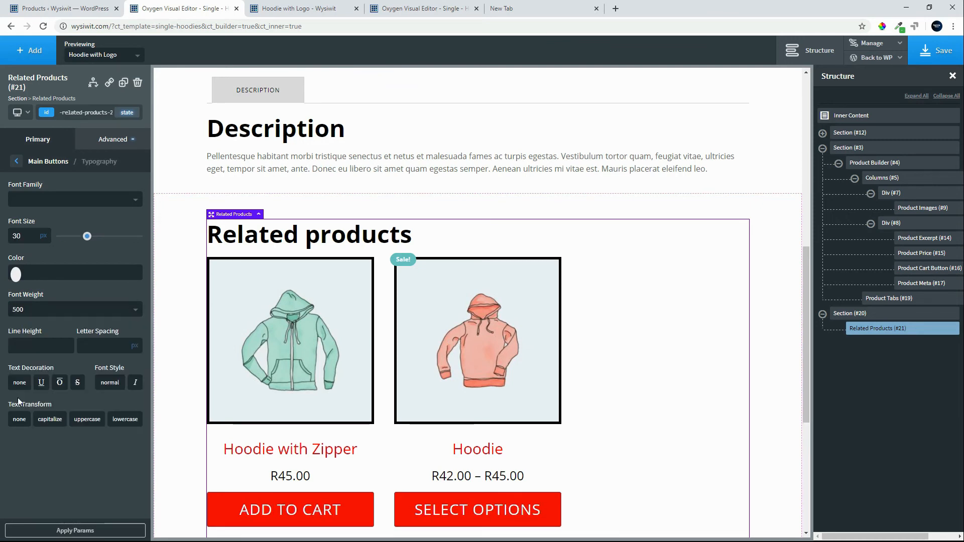
pyautogui.scroll(-3, 392, 430)
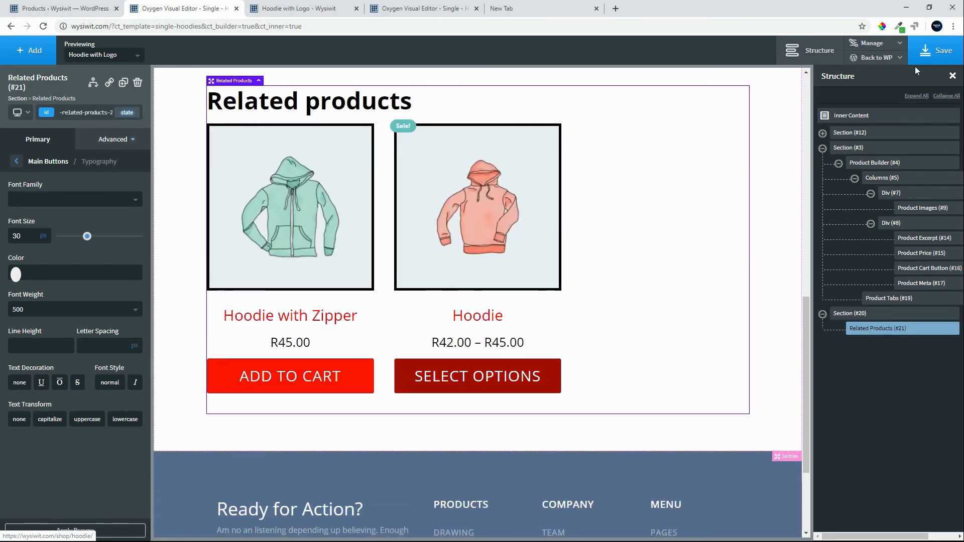
# Step: Save the template and reload the live Hoodie with Logo product page to check its layout and related products
pyautogui.click(941, 53)
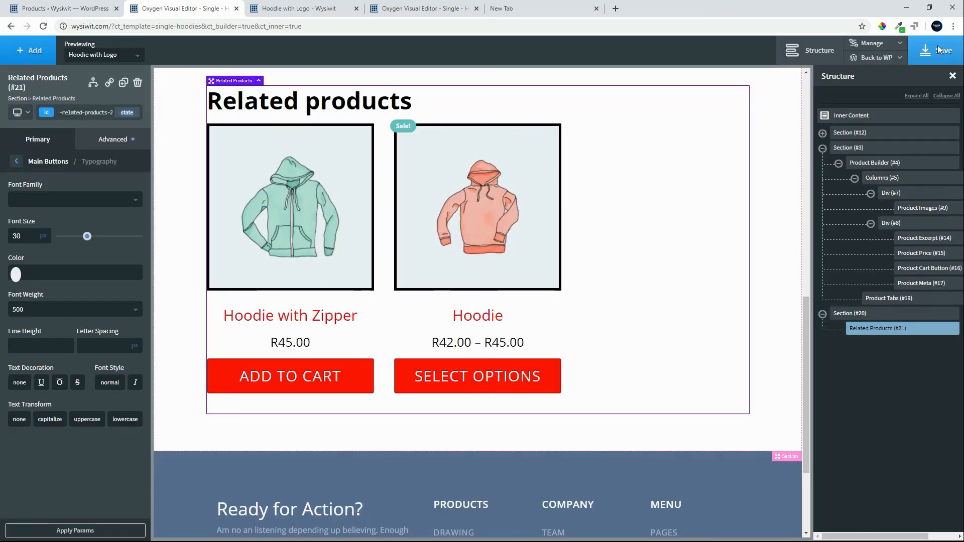
pyautogui.scroll(8, 626, 243)
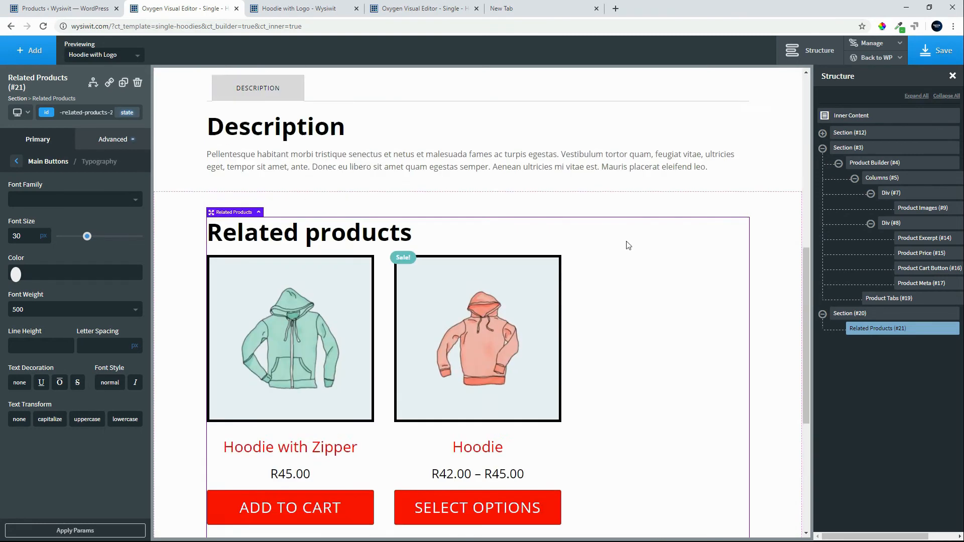
pyautogui.click(293, 8)
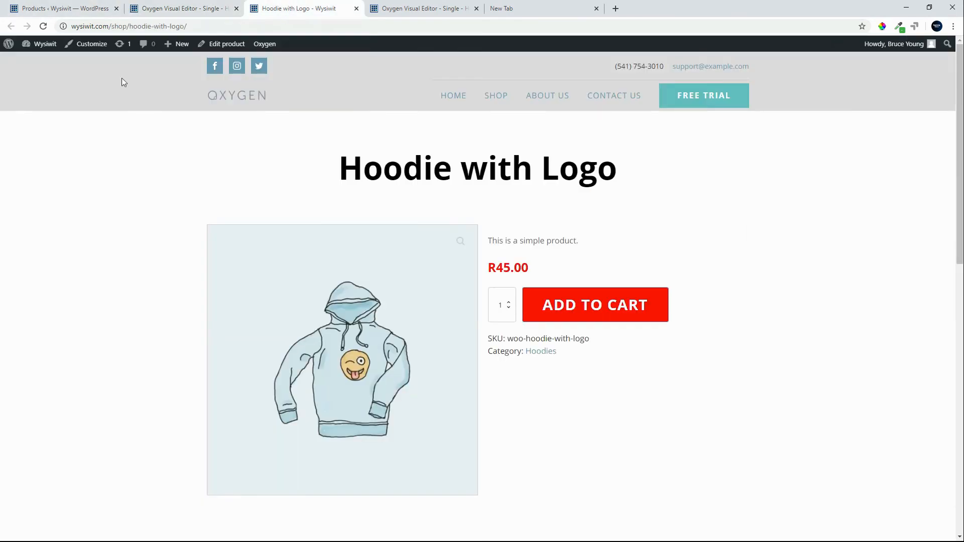
pyautogui.click(42, 26)
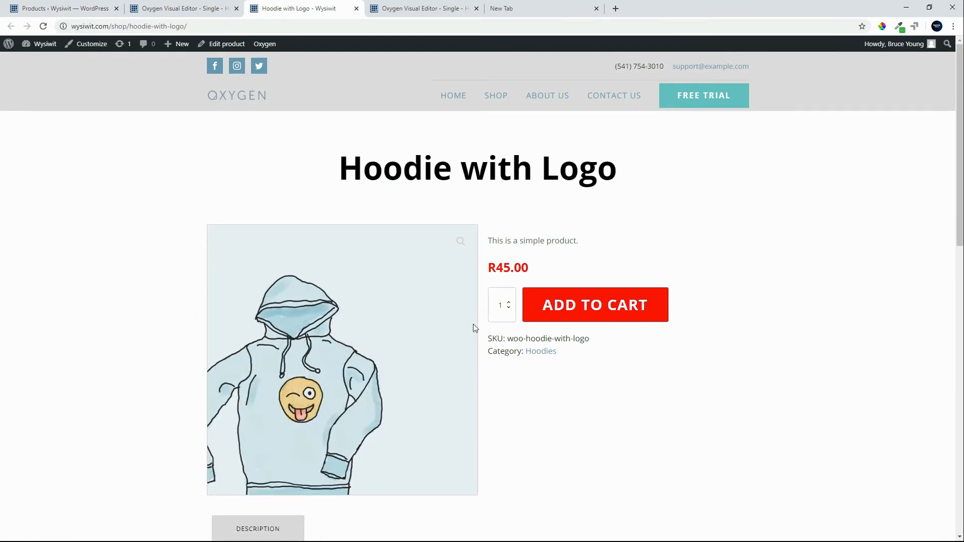
pyautogui.scroll(-5, 474, 324)
pyautogui.scroll(-6, 618, 359)
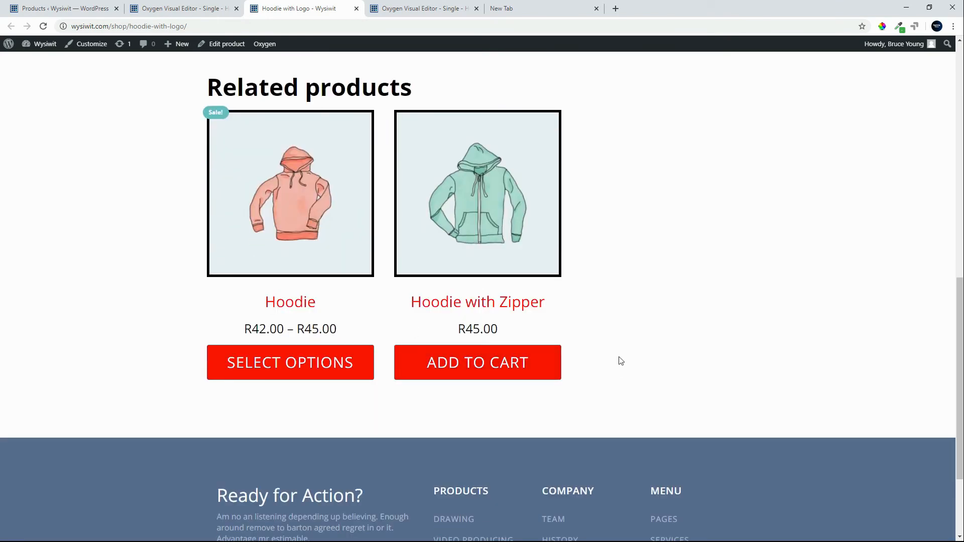
# Step: Examine the live Hoodie with Logo page in the browser's iPhone X device preview, from the header down to the related products
pyautogui.scroll(11, 639, 361)
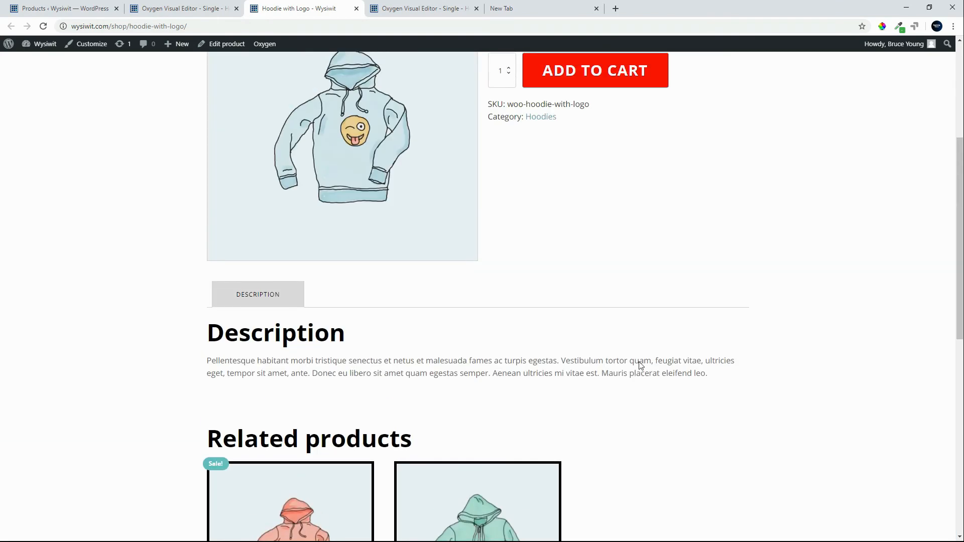
pyautogui.scroll(1, 641, 365)
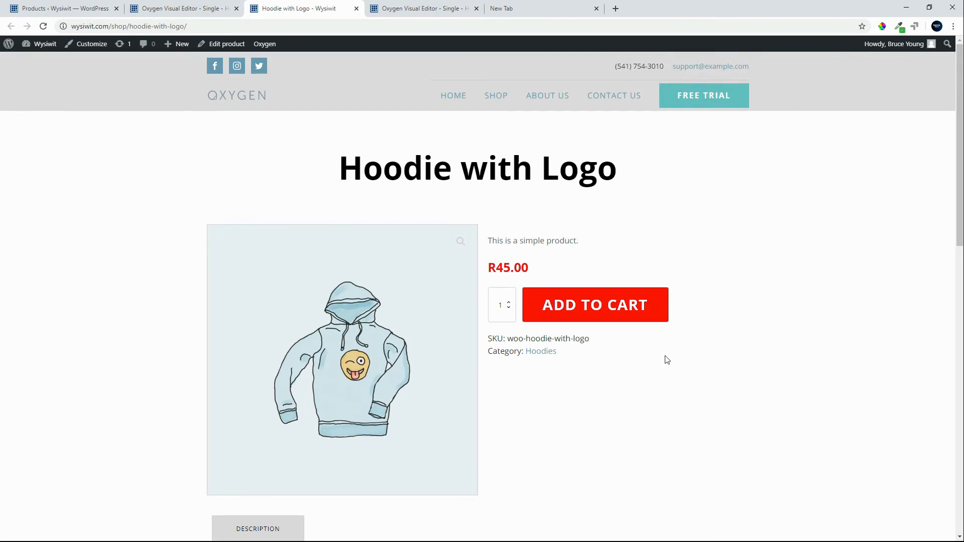
pyautogui.rightClick(782, 180)
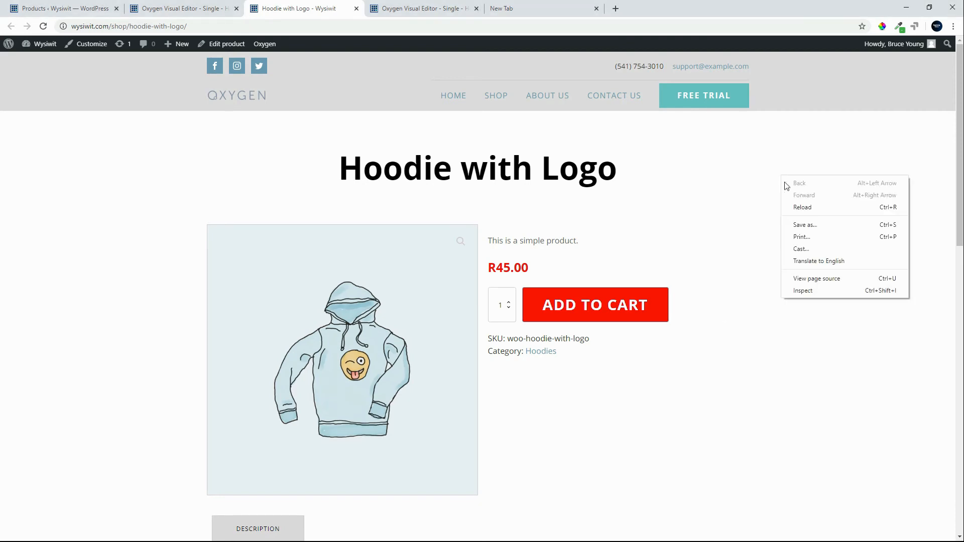
pyautogui.click(825, 288)
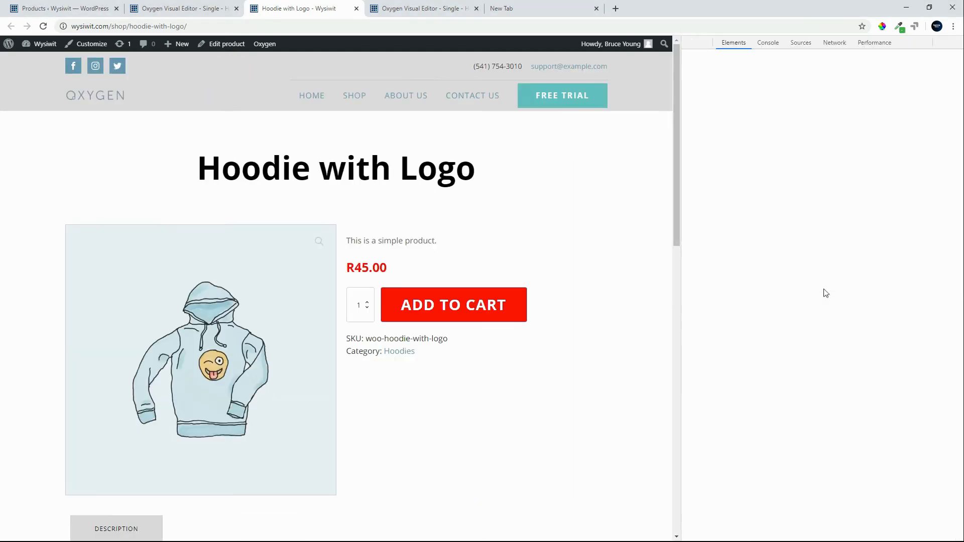
pyautogui.click(703, 44)
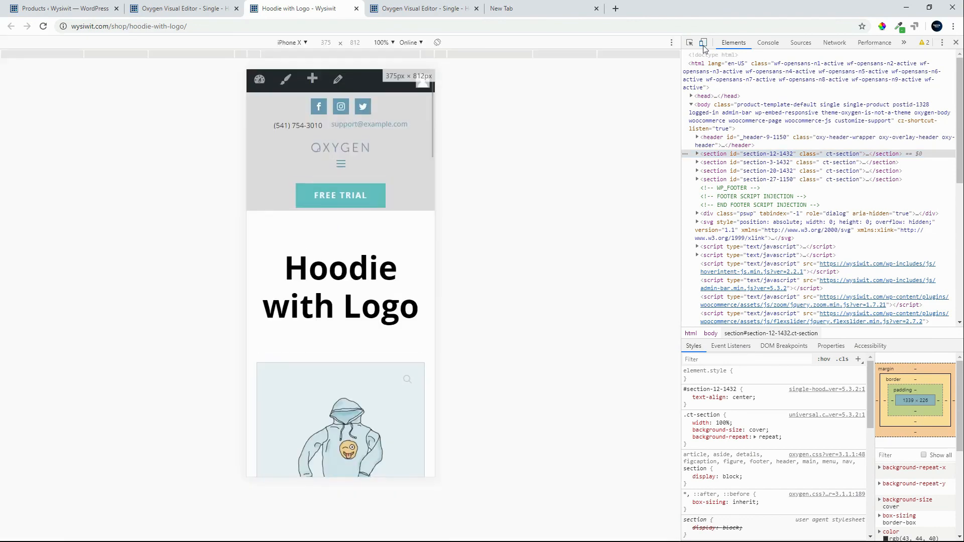
pyautogui.scroll(-2, 365, 300)
pyautogui.scroll(-5, 365, 299)
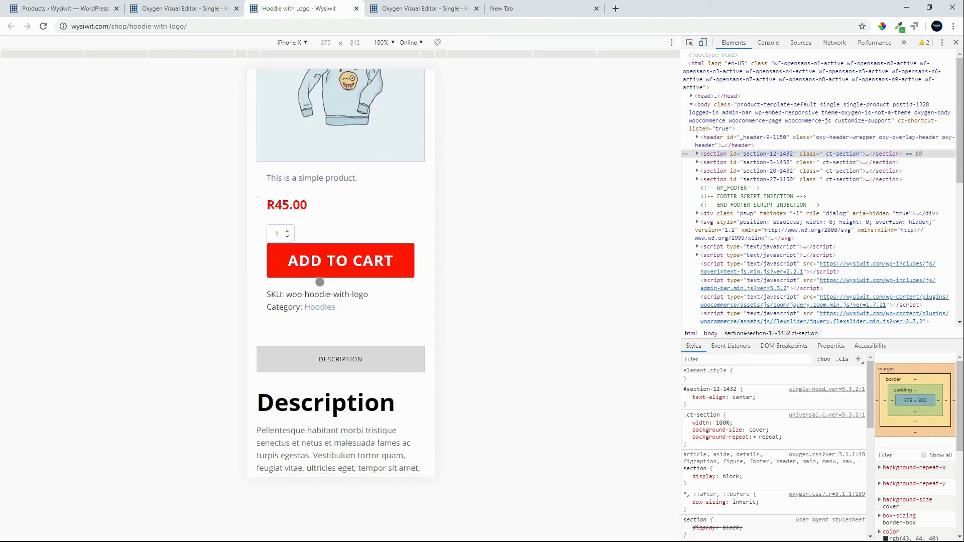
pyautogui.scroll(-5, 361, 292)
pyautogui.scroll(-4, 362, 292)
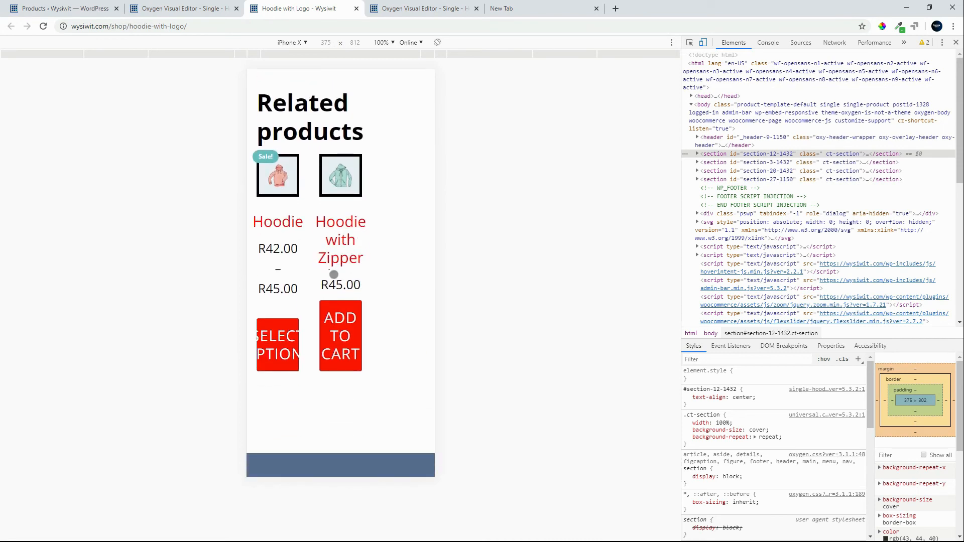
# Step: In the Oxygen template editor, clear the three-column layout setting of Related Products and save the template
pyautogui.click(176, 10)
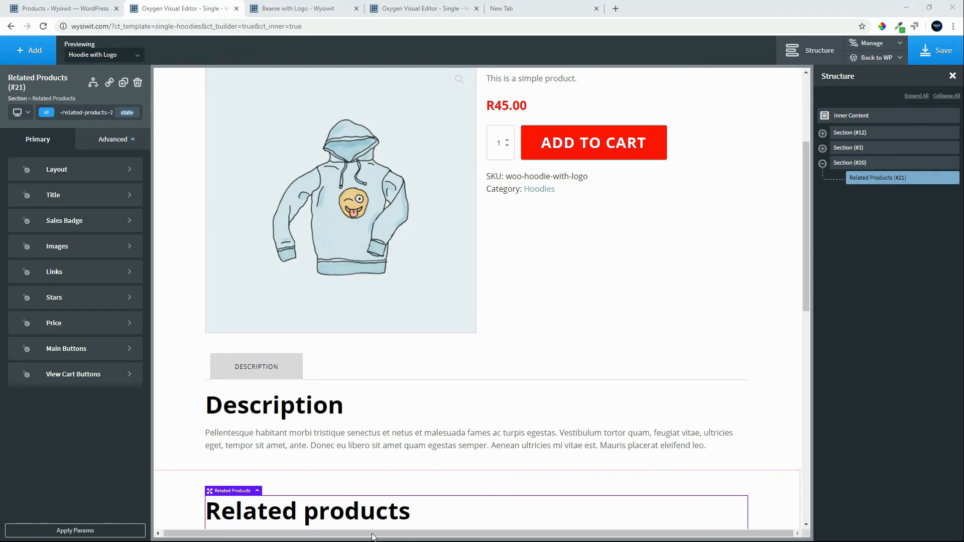
pyautogui.click(115, 170)
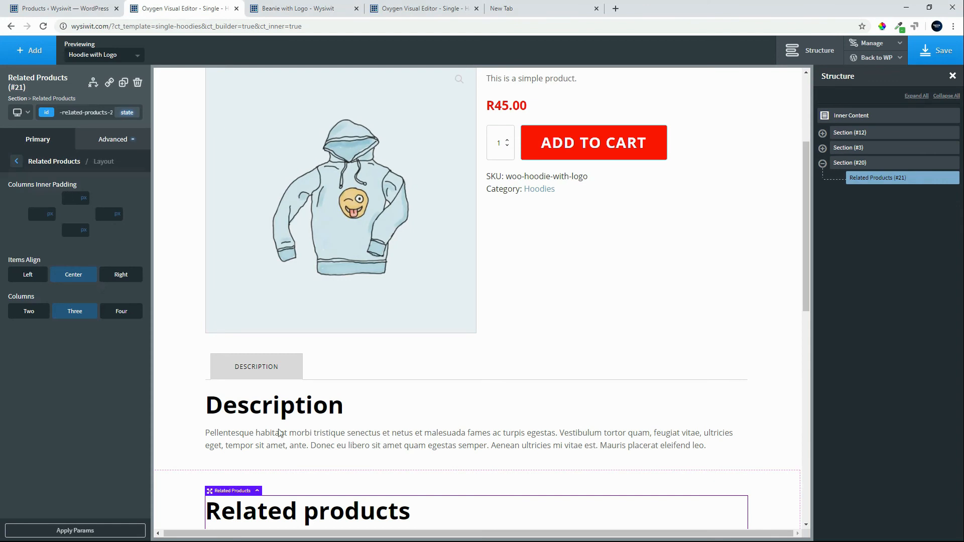
pyautogui.scroll(-2, 469, 427)
pyautogui.scroll(-2, 470, 428)
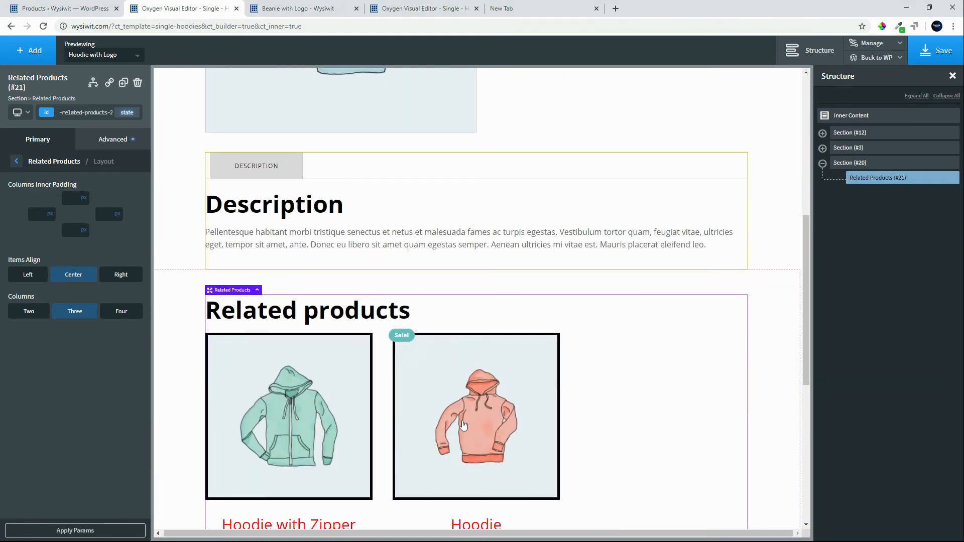
pyautogui.click(76, 311)
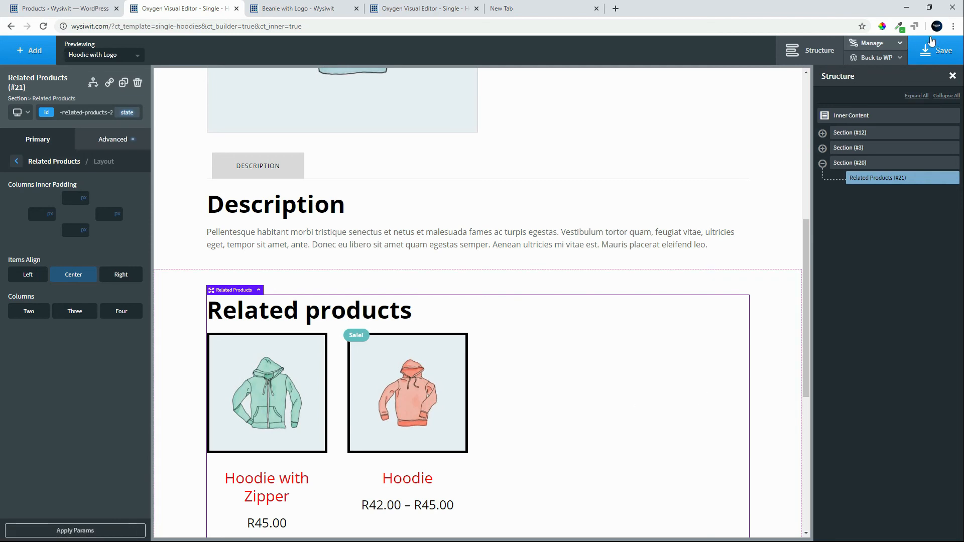
pyautogui.click(940, 54)
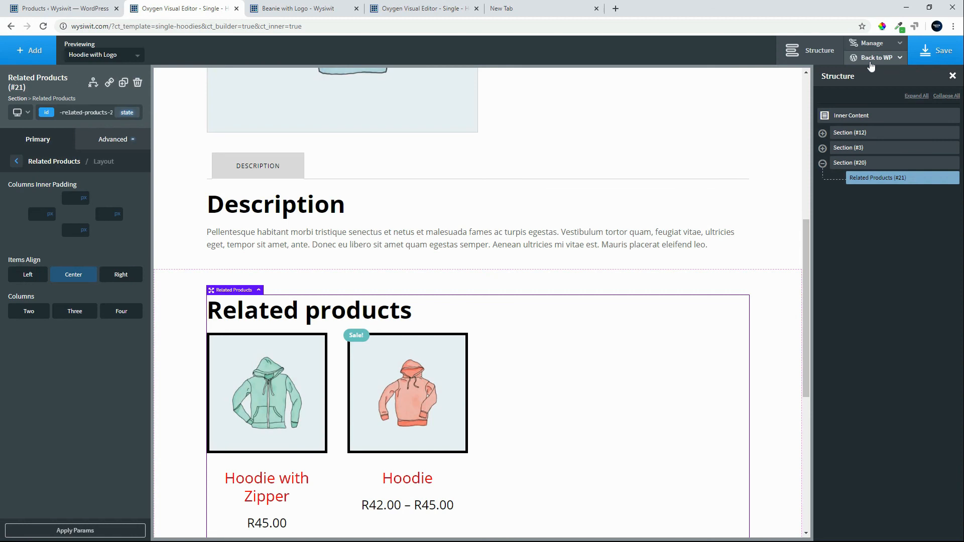
# Step: Open the template's frontend page, check the related products in the iPhone X device preview, and close the developer tools
pyautogui.moveTo(879, 58)
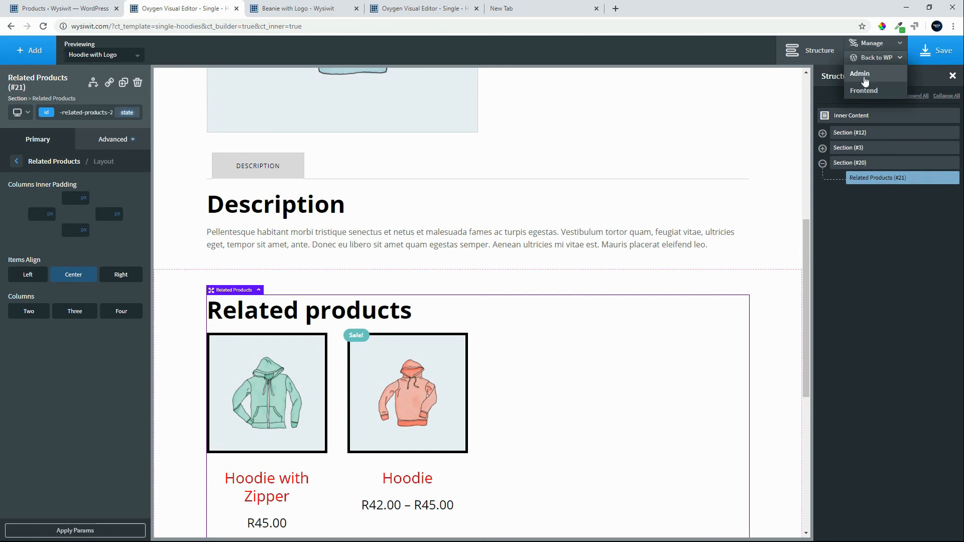
pyautogui.click(862, 91)
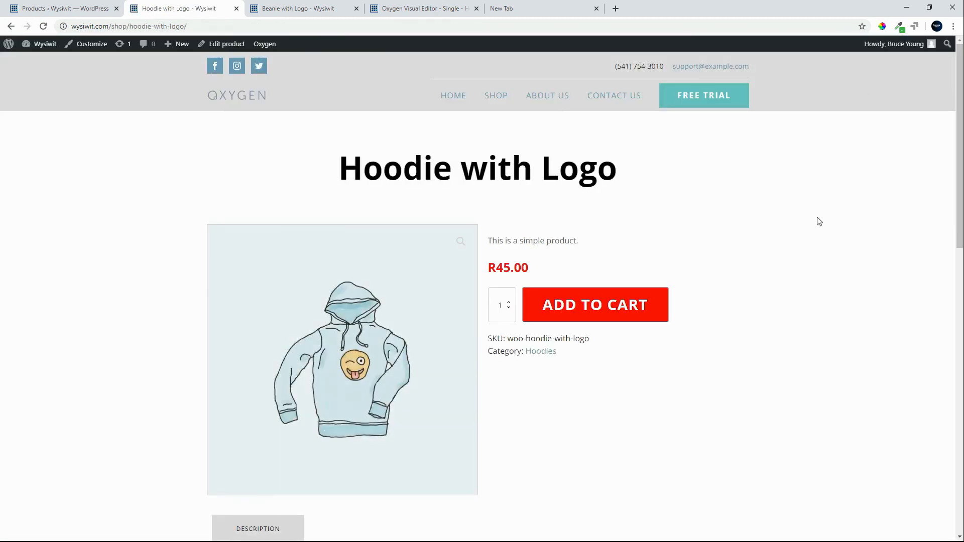
pyautogui.rightClick(819, 222)
pyautogui.click(871, 336)
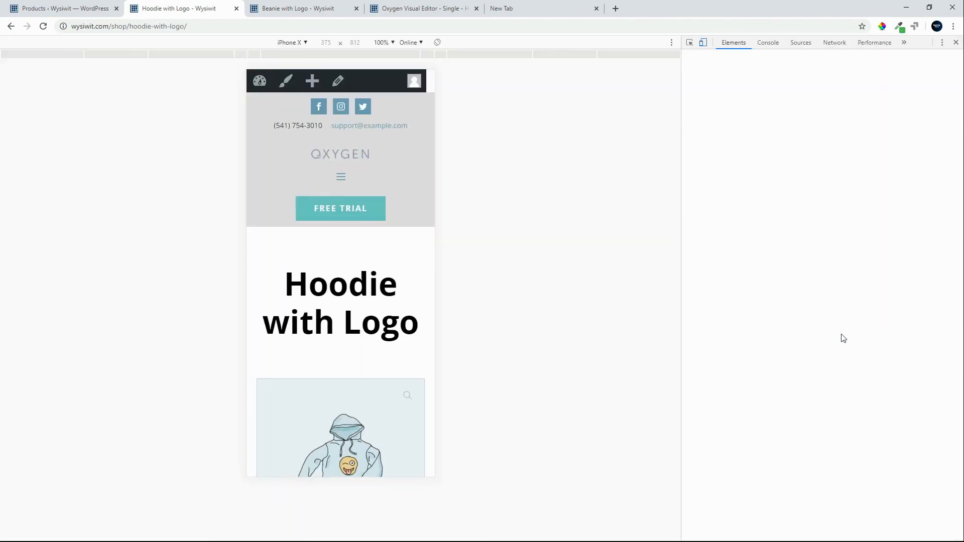
pyautogui.scroll(-15, 420, 334)
pyautogui.scroll(-2, 350, 361)
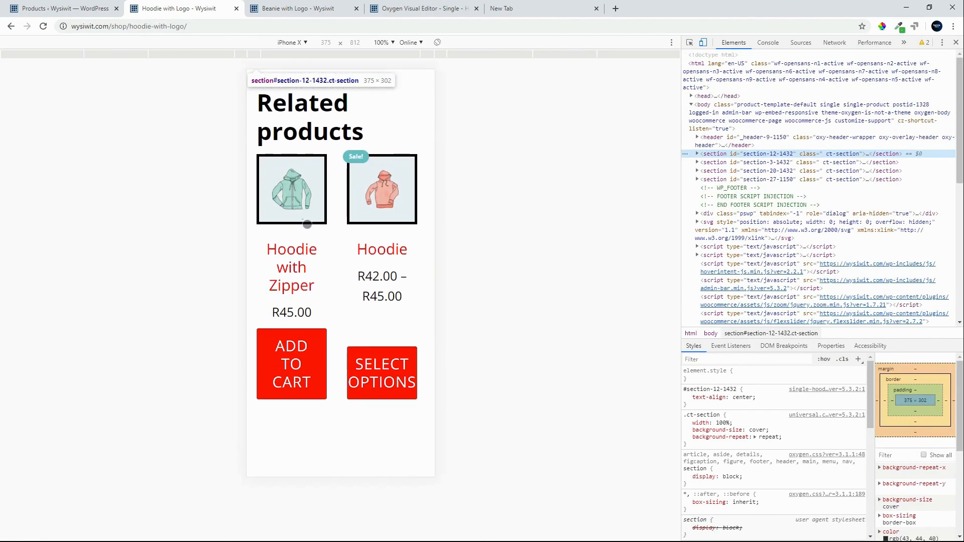
pyautogui.scroll(17, 345, 363)
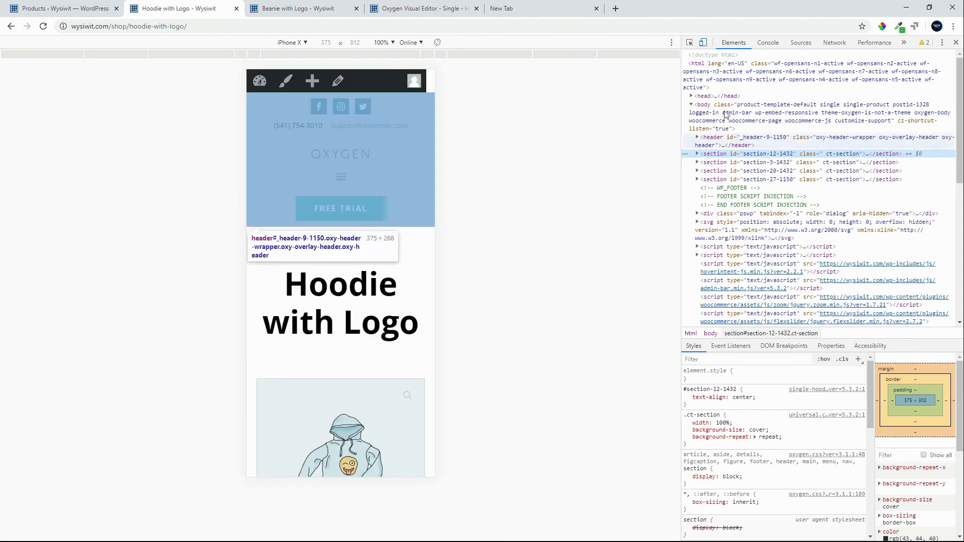
pyautogui.click(704, 42)
pyautogui.click(957, 44)
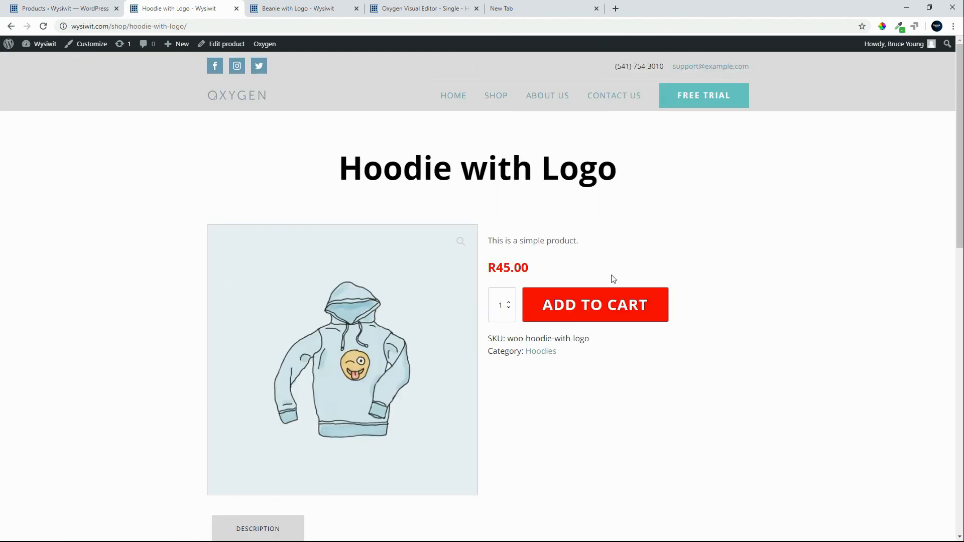
# Step: Open the Album product from the Shop page, examine its layout and related products, and return to the Shop page
pyautogui.click(499, 95)
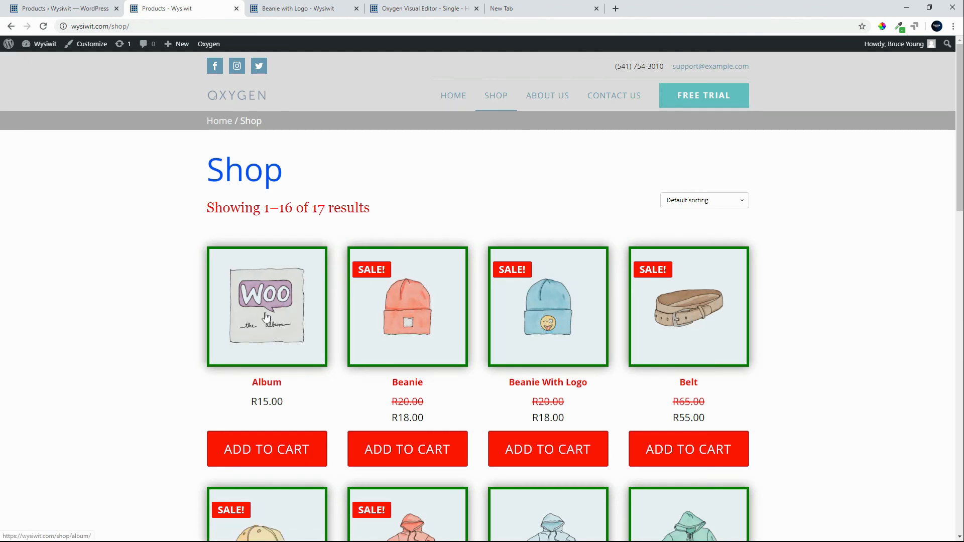
pyautogui.click(266, 317)
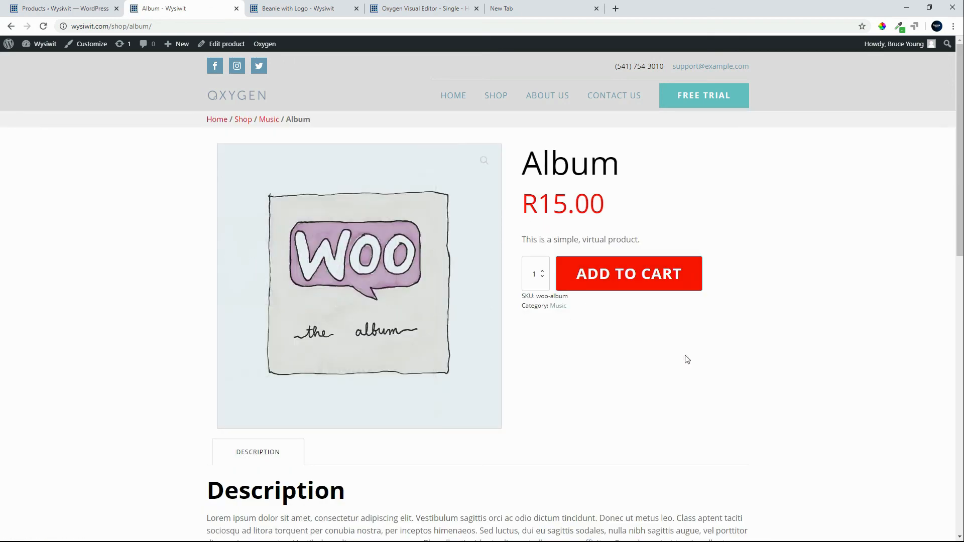
pyautogui.scroll(-10, 687, 360)
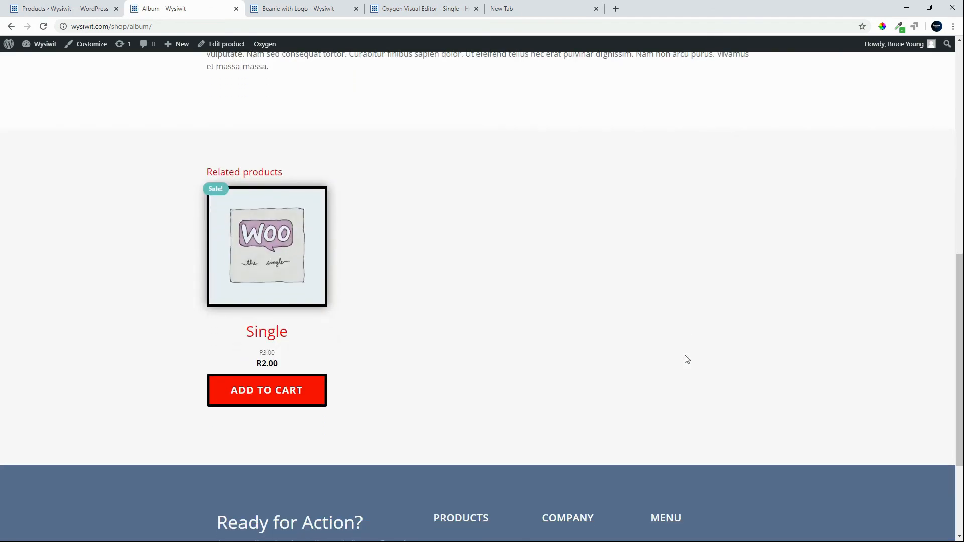
pyautogui.scroll(2, 677, 376)
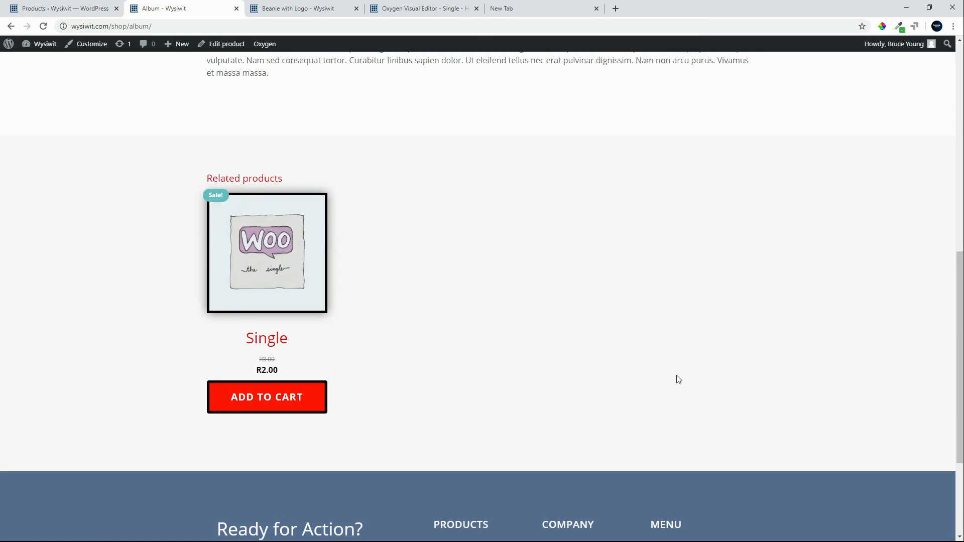
pyautogui.scroll(7, 692, 380)
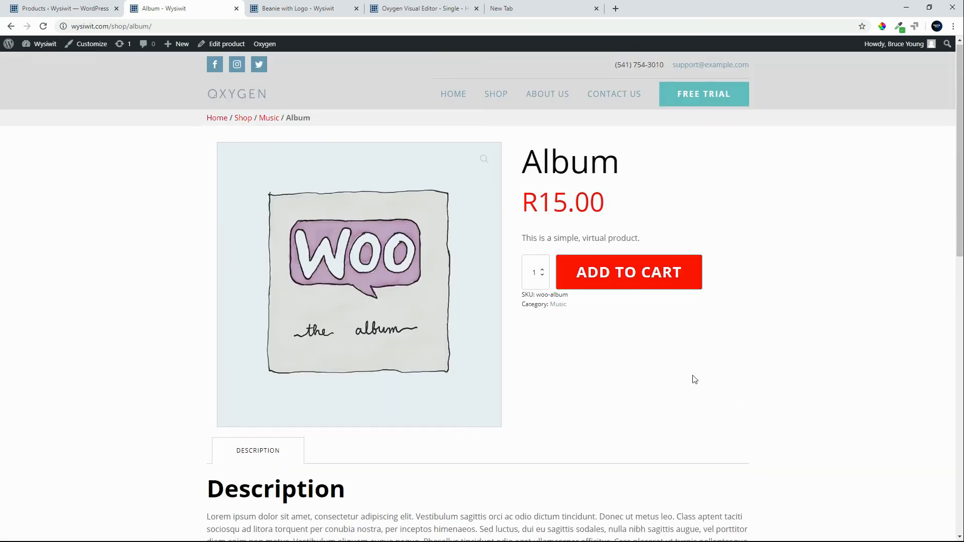
pyautogui.click(493, 102)
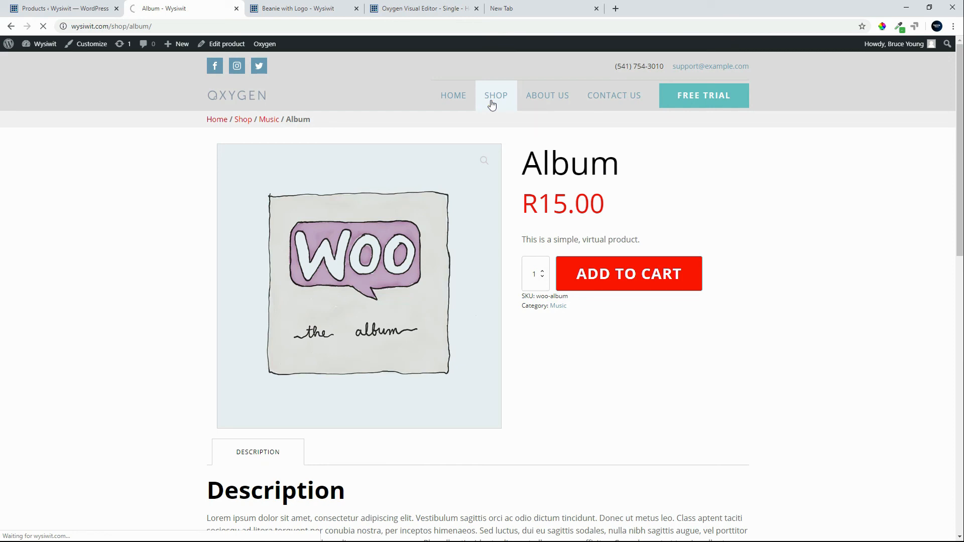